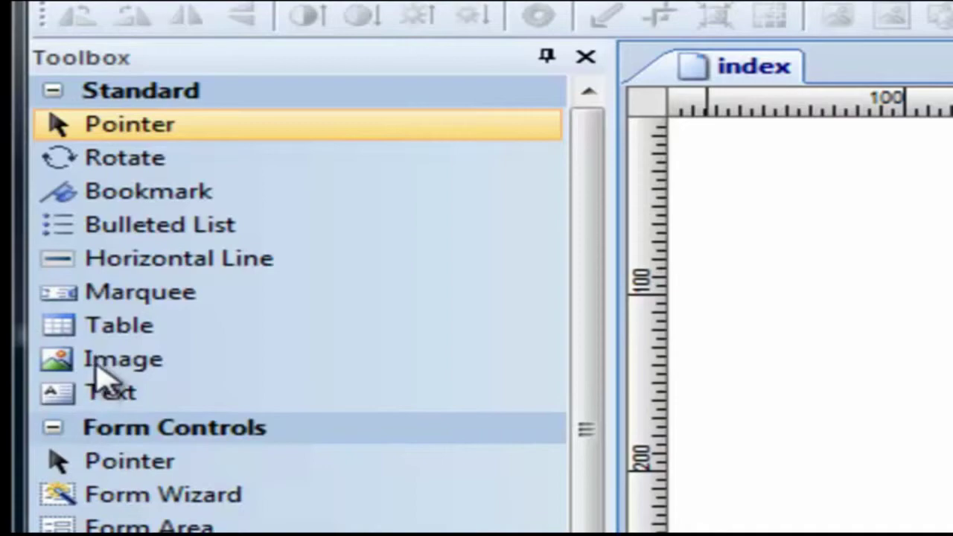
Step: Insert the 90secbox7_309x331 image from the images folder near the top of the index page
left_click(97, 370)
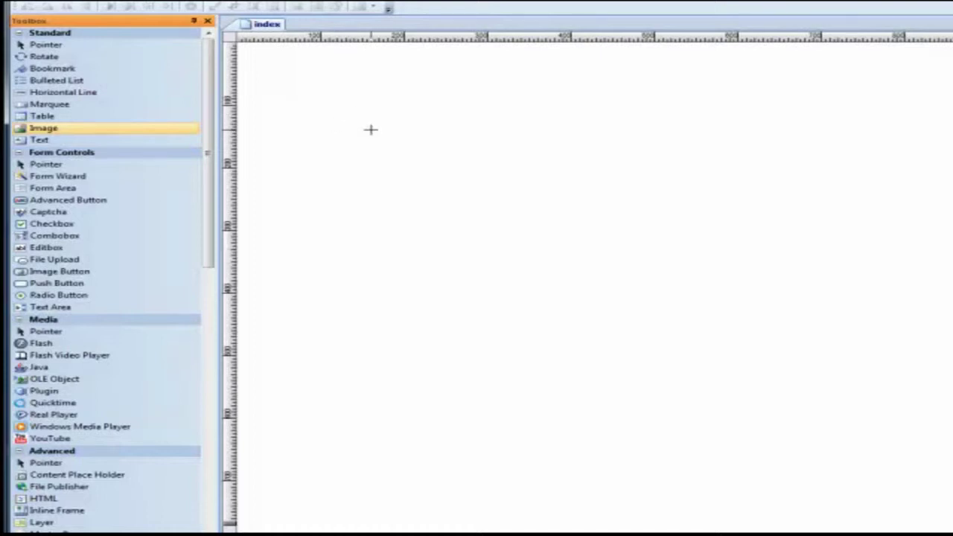
left_click_drag(329, 107, 664, 340)
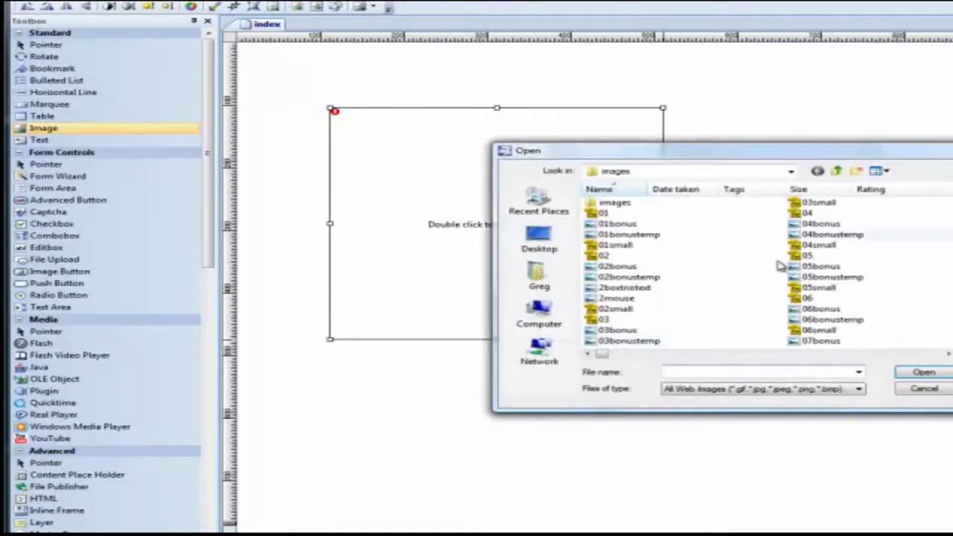
left_click_drag(798, 159, 649, 140)
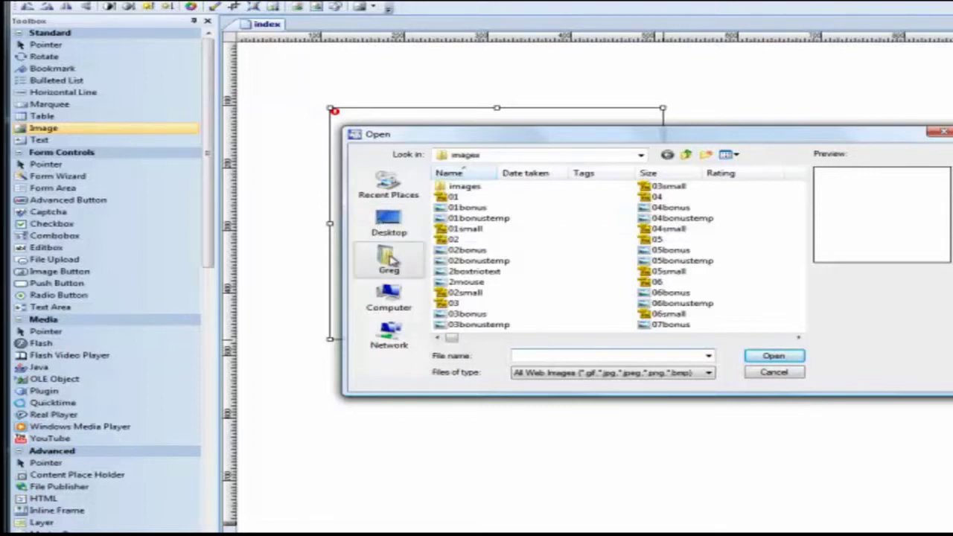
left_click(798, 339)
left_click(797, 339)
left_click(797, 339)
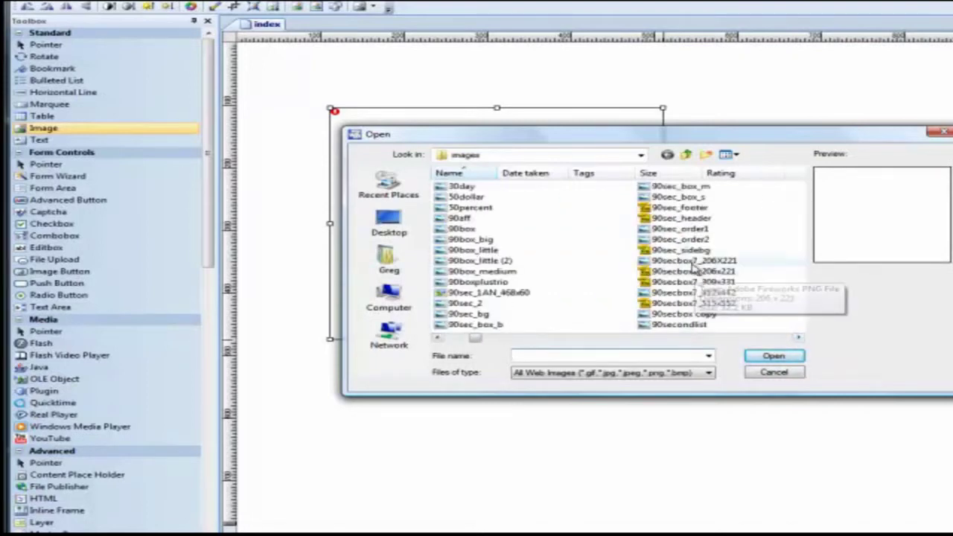
left_click(688, 284)
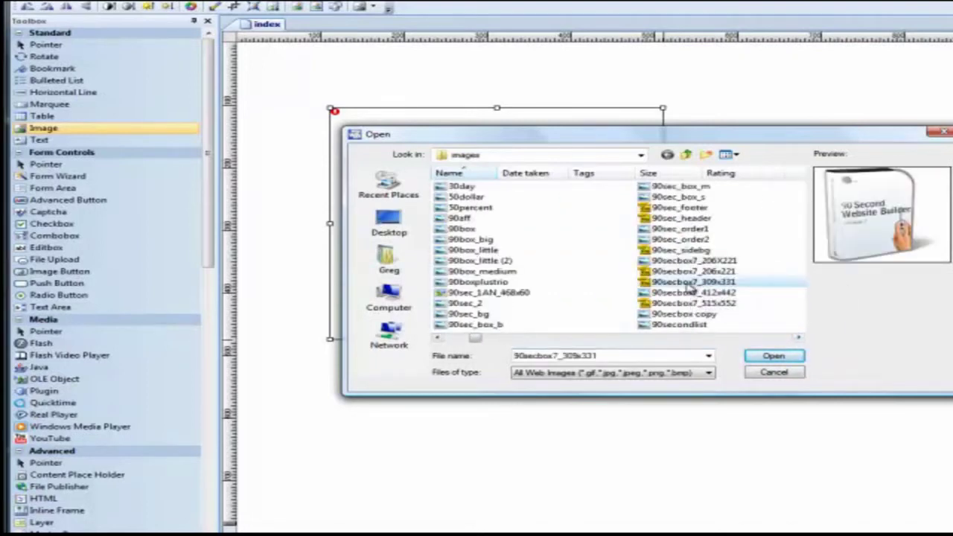
left_click(772, 355)
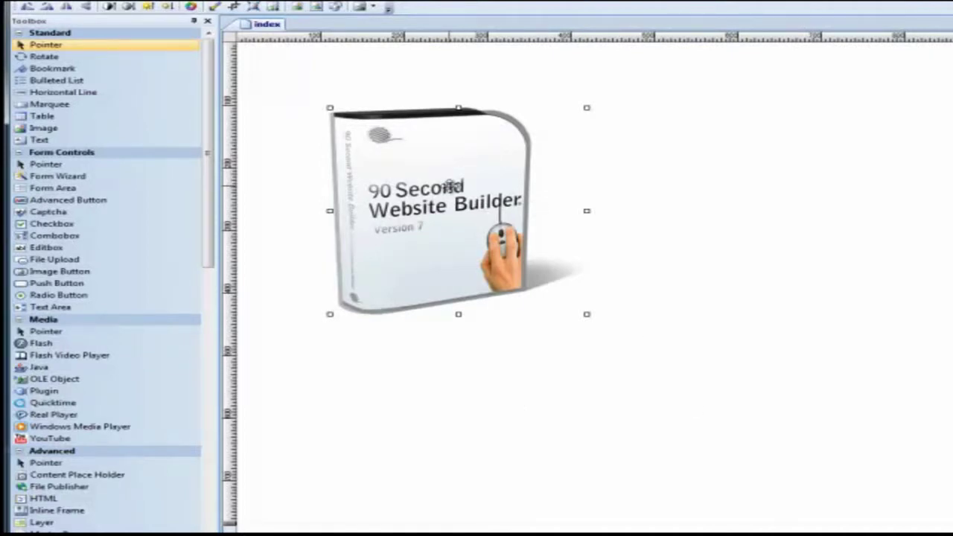
Step: Move the box image slightly up and to the left, enlarge it proportionally, and shrink it below its inserted size
mouse_move(440, 188)
left_mouse_down()
mouse_move(609, 174)
mouse_move(409, 172)
mouse_move(456, 188)
mouse_move(435, 183)
left_mouse_up()
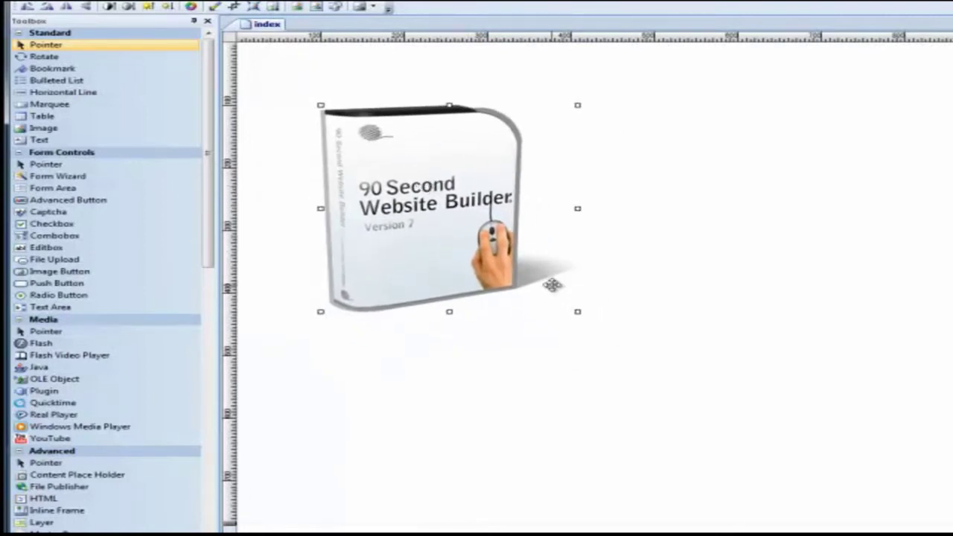
left_click_drag(573, 311, 849, 517)
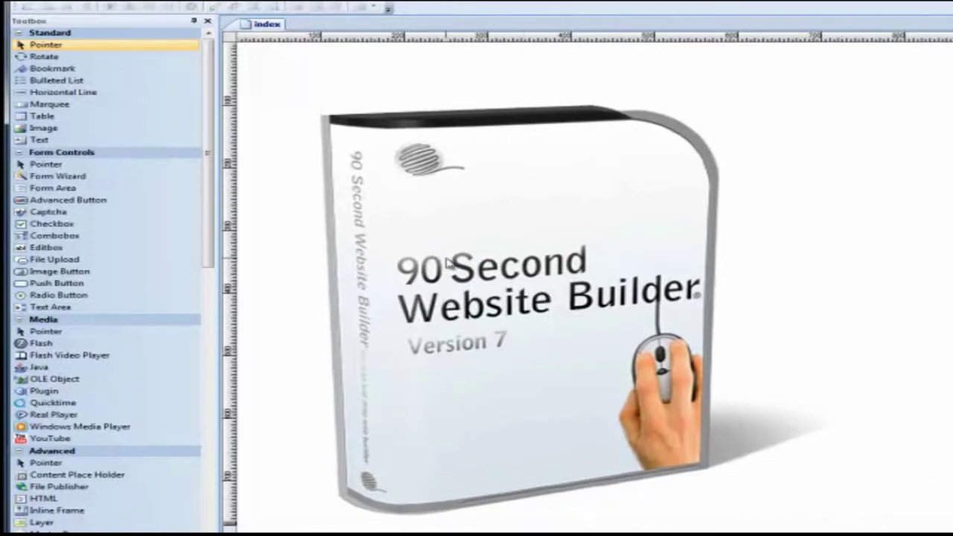
left_click(459, 238)
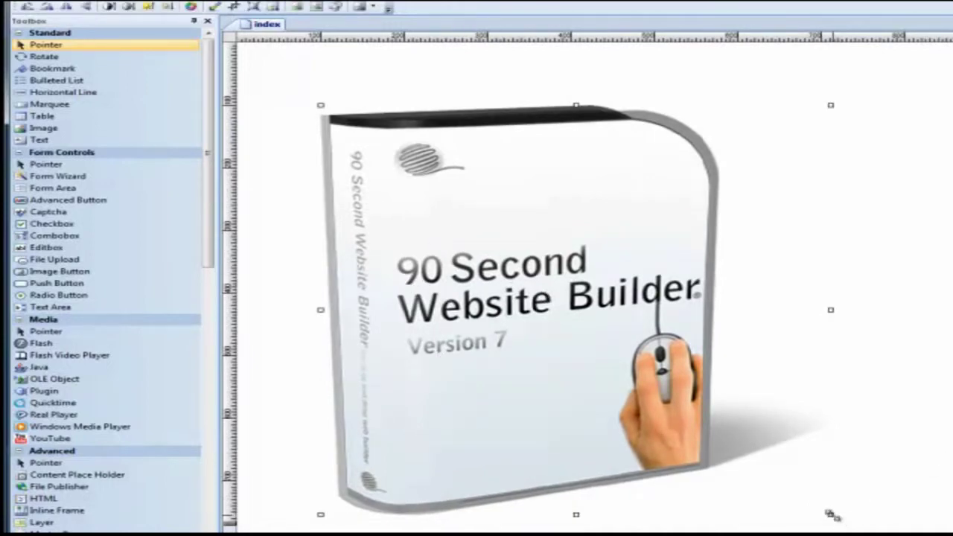
left_click_drag(829, 513, 536, 302)
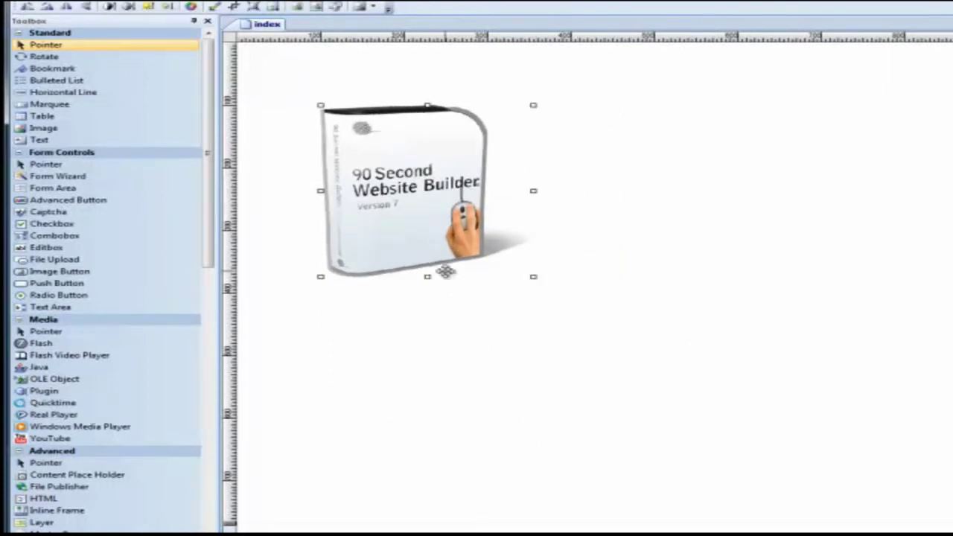
Step: Delete the box image from the index page
left_click(386, 412)
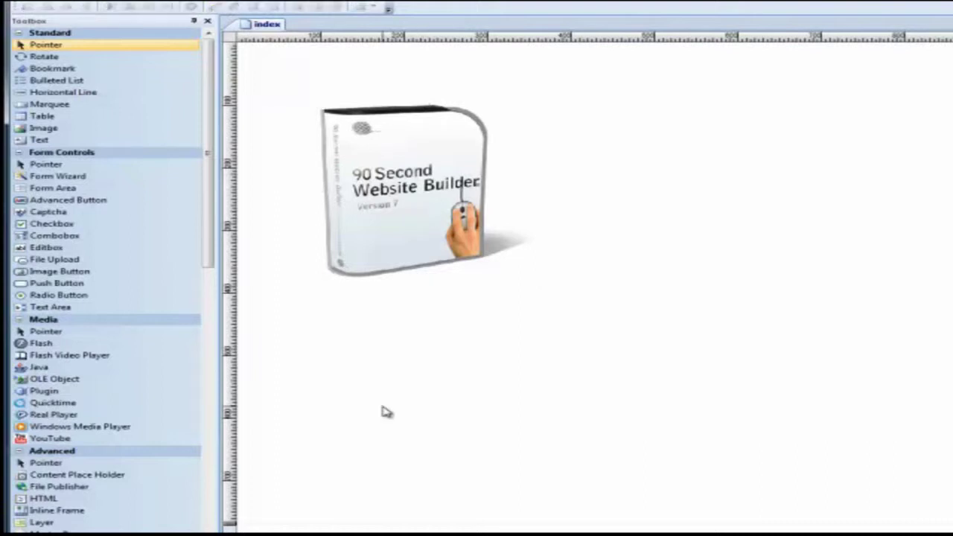
left_click(409, 224)
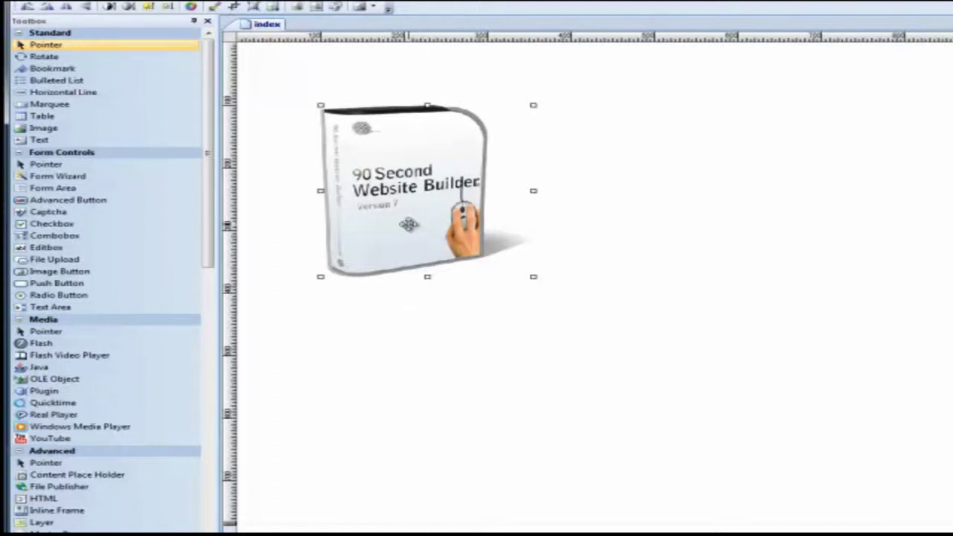
key("Delete")
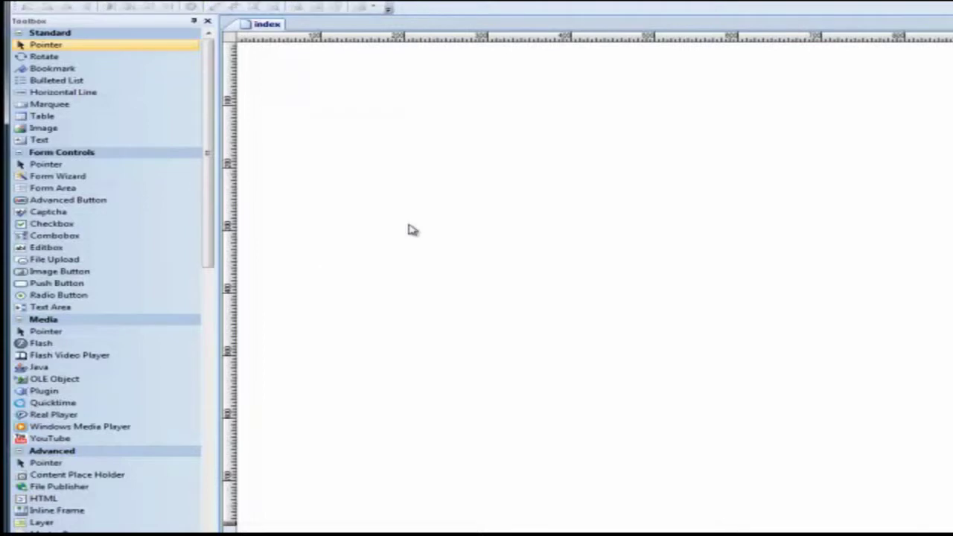
Step: Insert the 90secbox7_412x442 image on the index page and move it slightly up and to the left
left_click(43, 131)
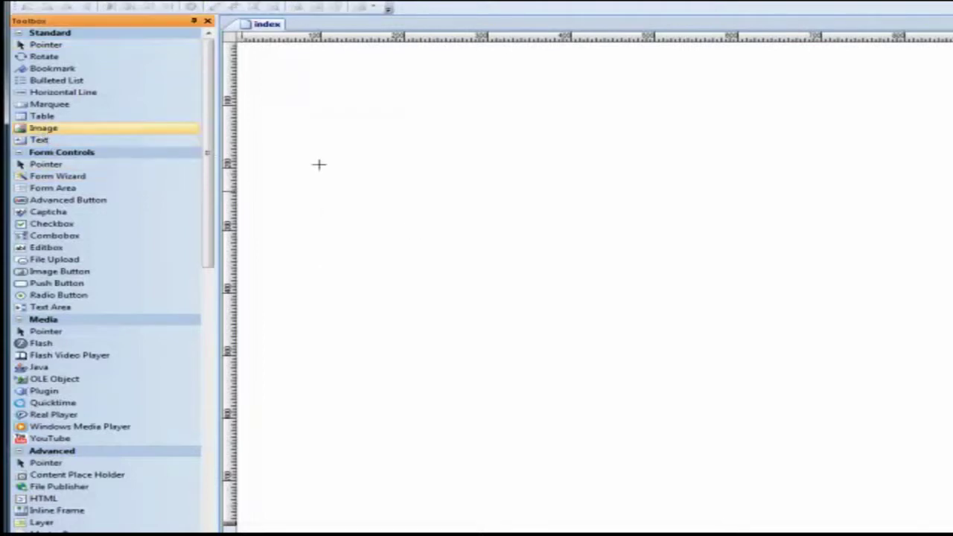
left_click_drag(360, 128, 503, 234)
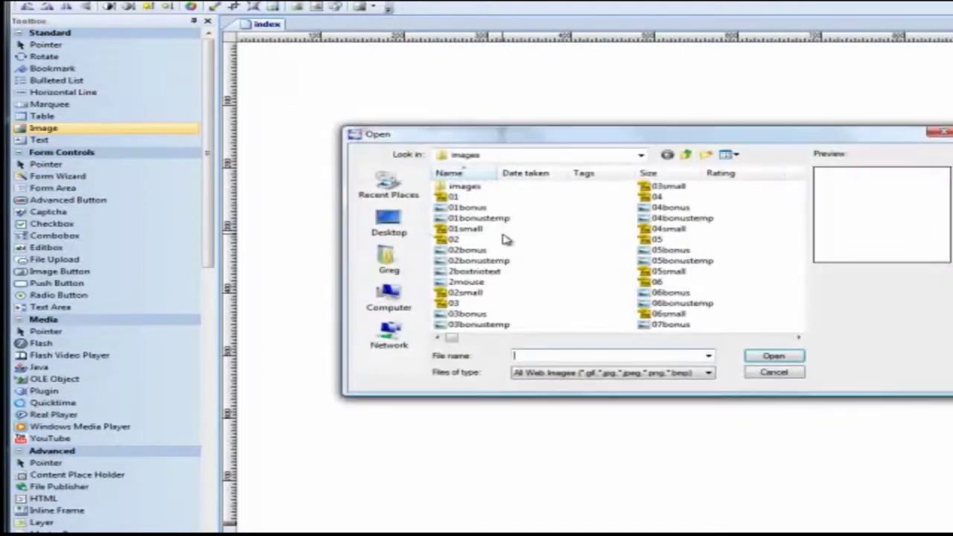
left_click(797, 339)
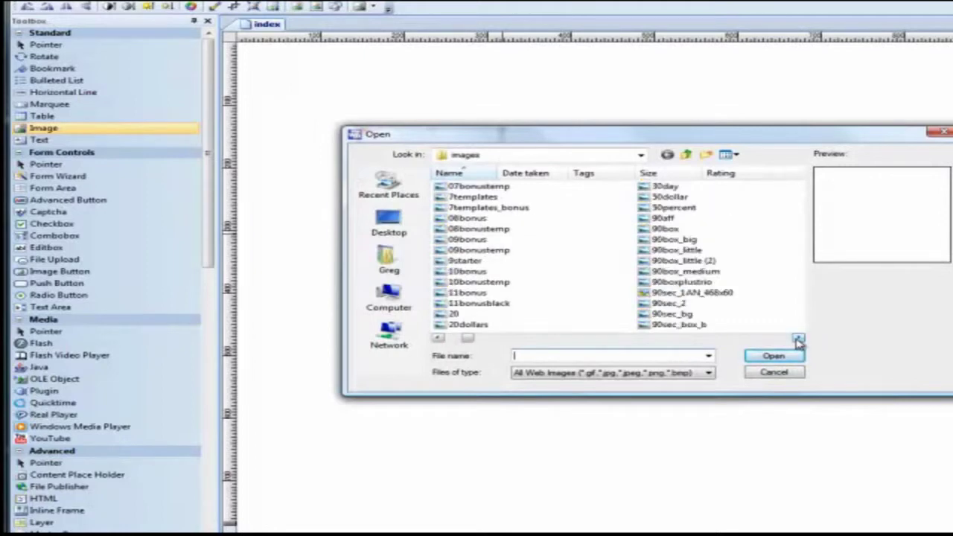
left_click(797, 339)
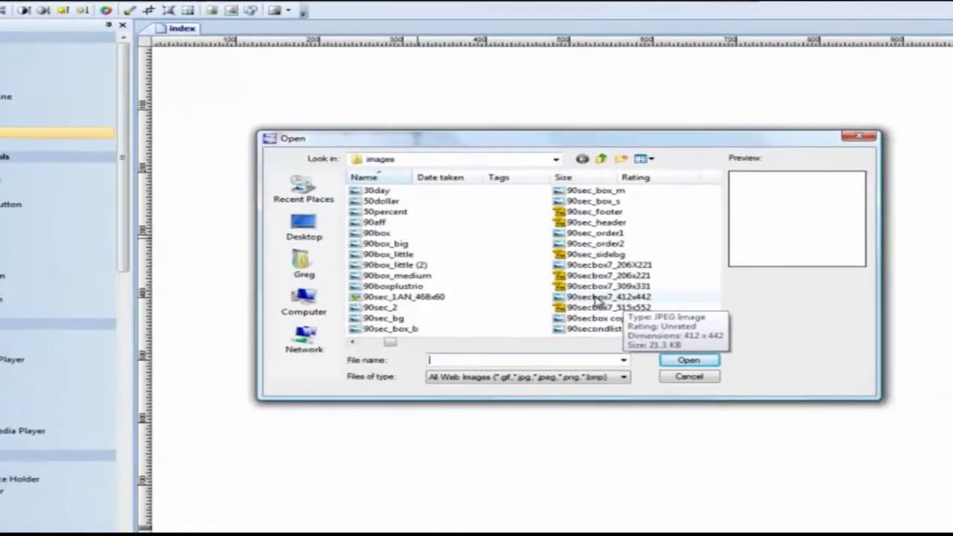
left_click(596, 300)
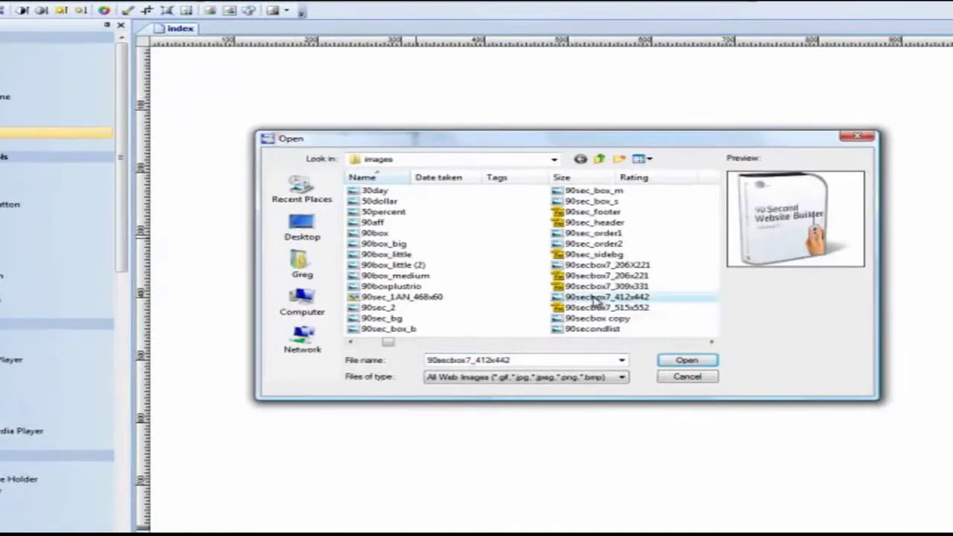
left_click(689, 363)
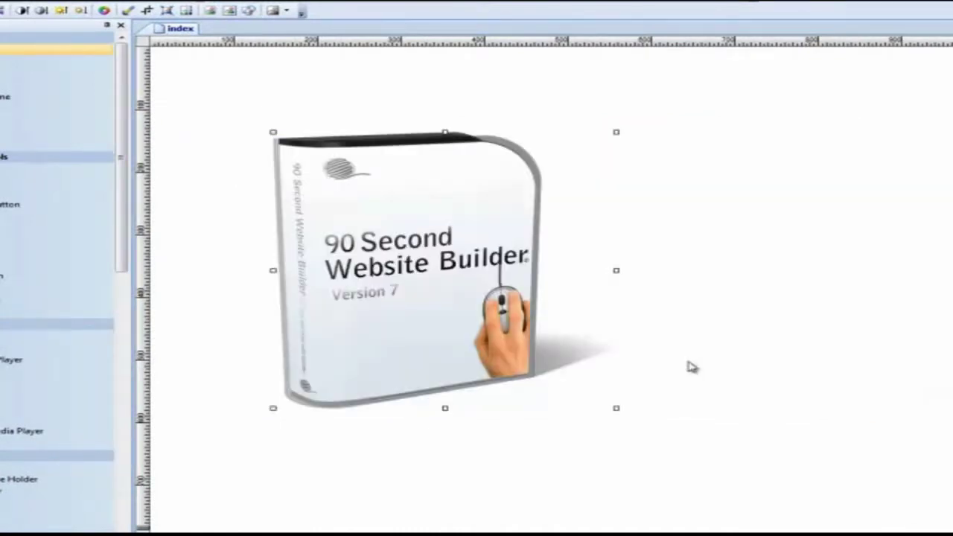
left_click_drag(417, 310, 403, 283)
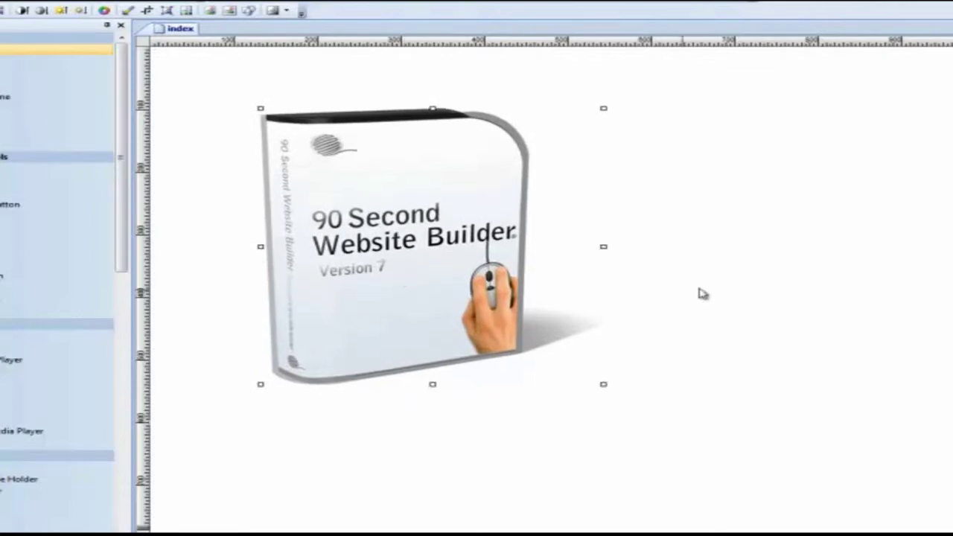
left_click(858, 286)
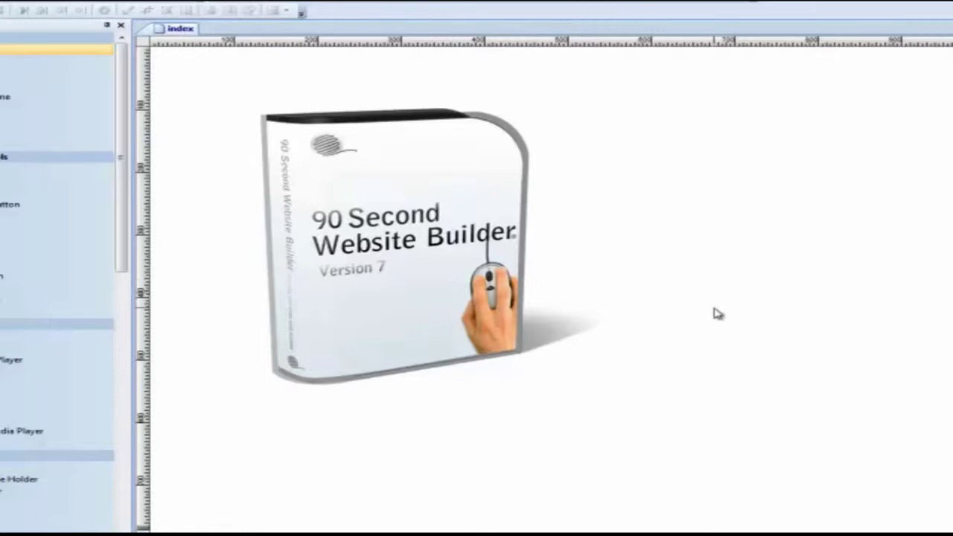
Step: Open the box image's properties and examine its filename, alternate text and title settings
left_click(381, 272)
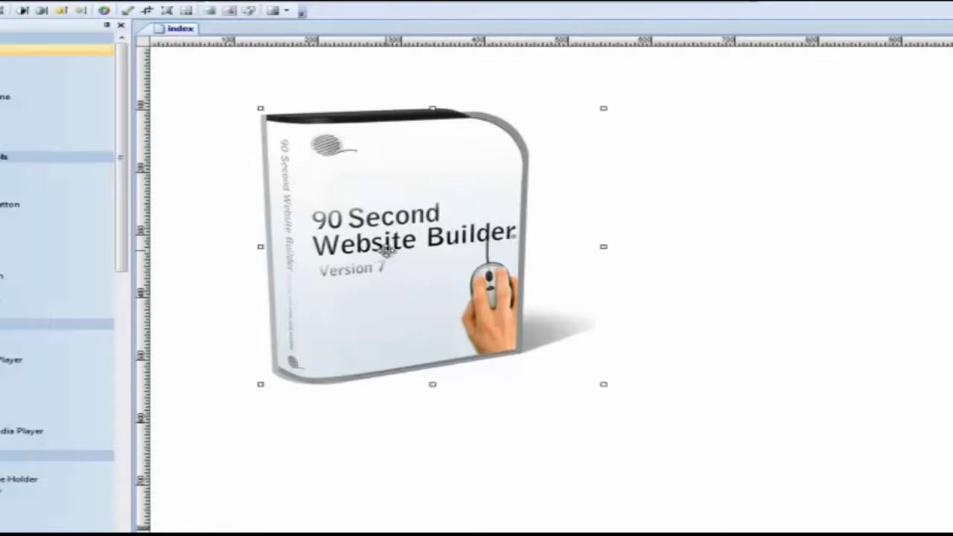
double_click(385, 251)
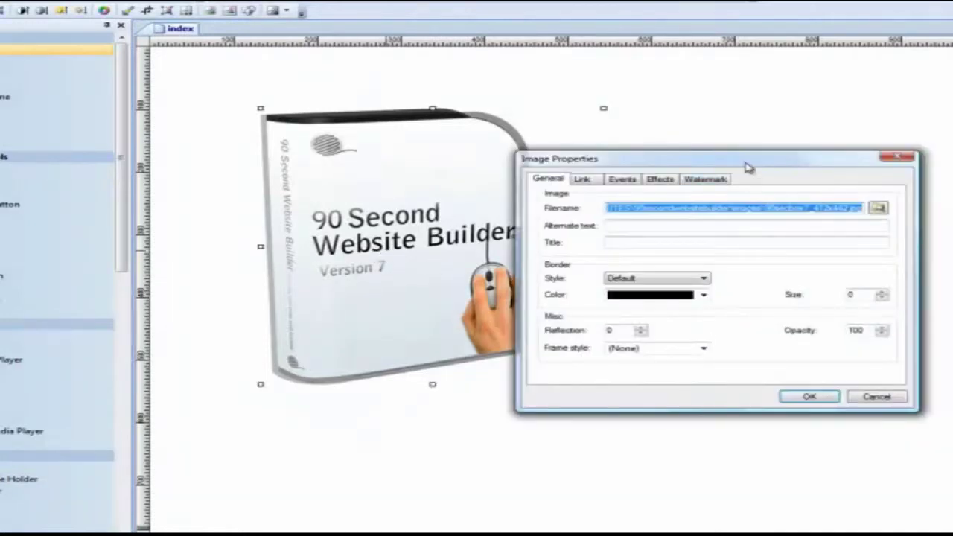
left_click_drag(746, 162, 725, 181)
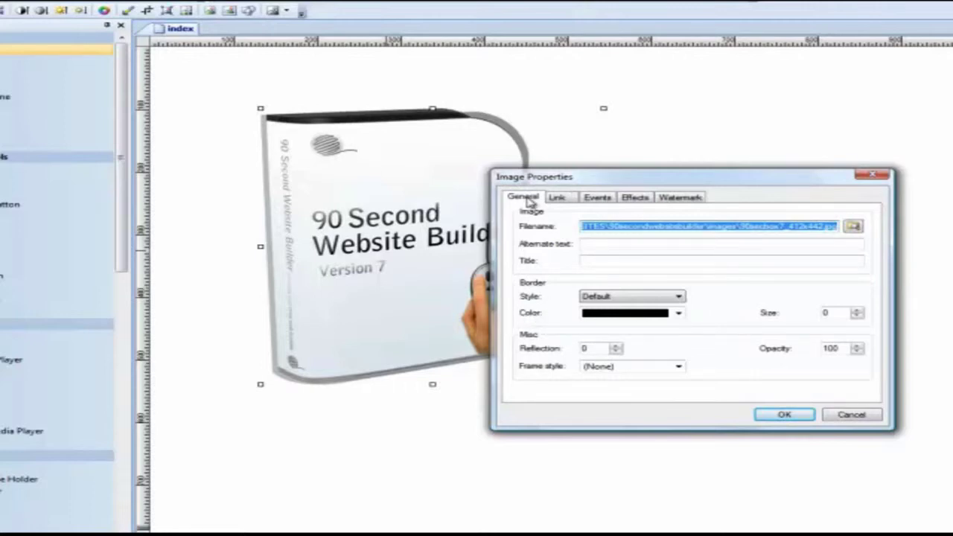
left_click(601, 246)
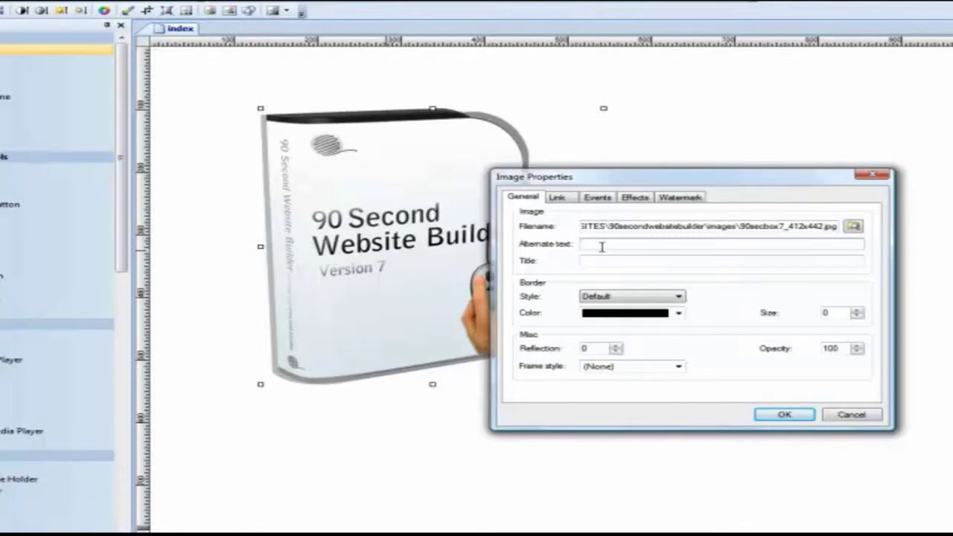
left_click(604, 265)
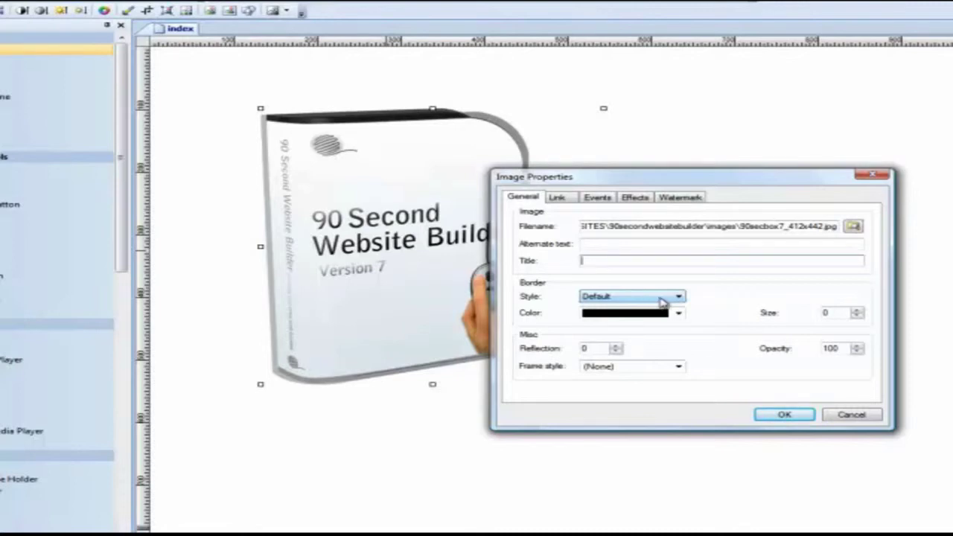
Step: Give the box image a green Groove border with size 4 and apply the properties
left_click(655, 298)
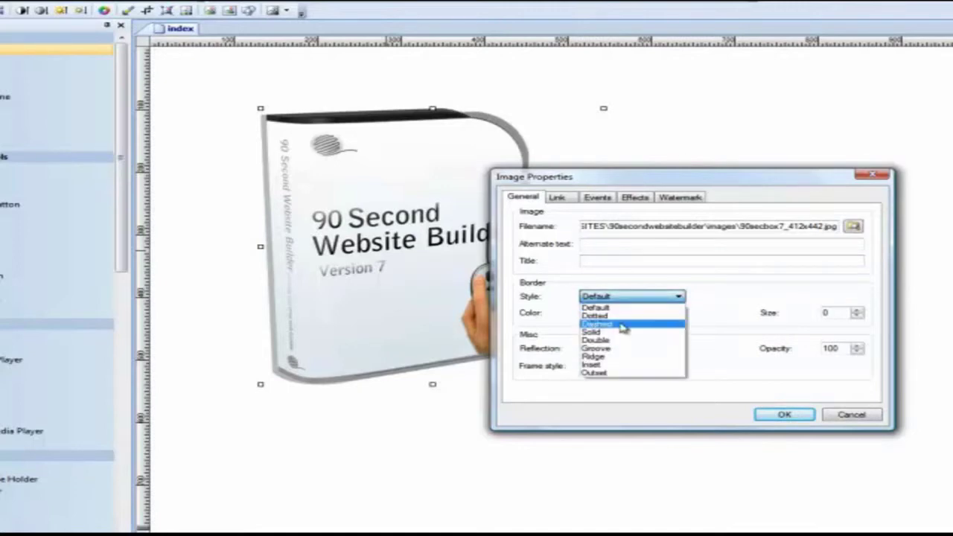
left_click(607, 350)
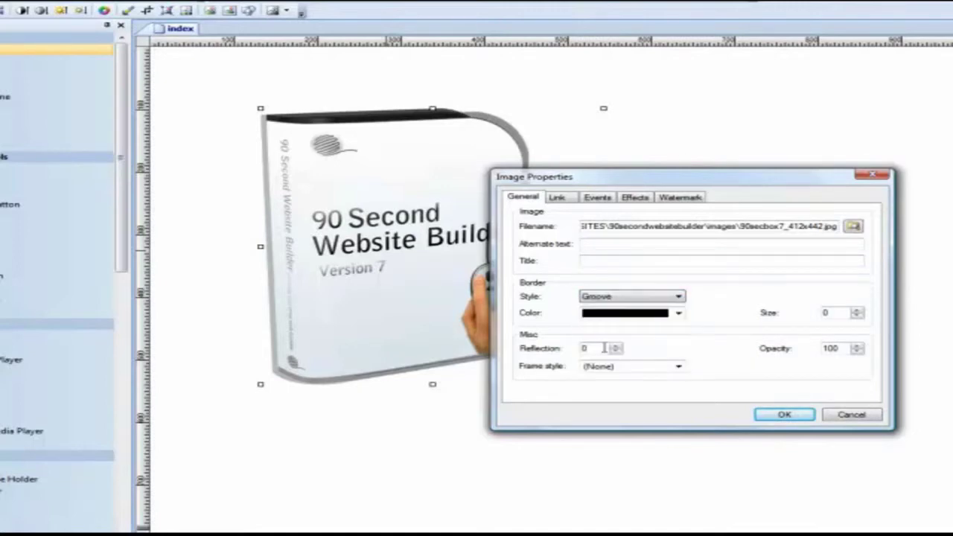
left_click(678, 313)
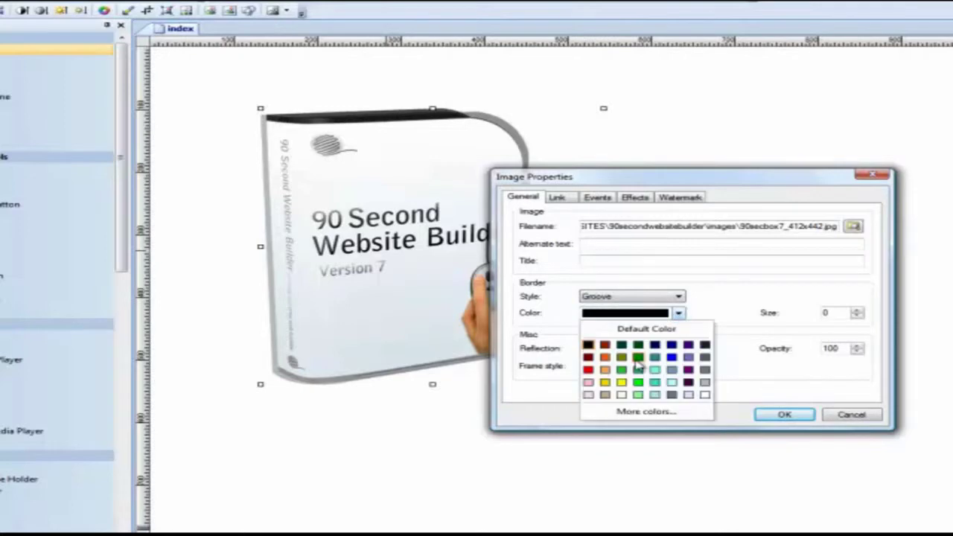
left_click(638, 374)
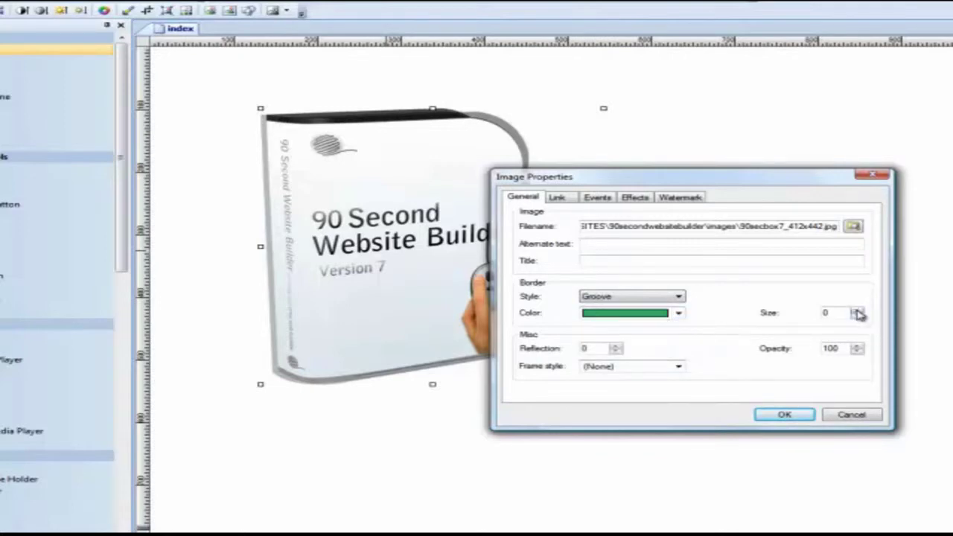
left_click(856, 311)
left_click(857, 311)
left_click(804, 416)
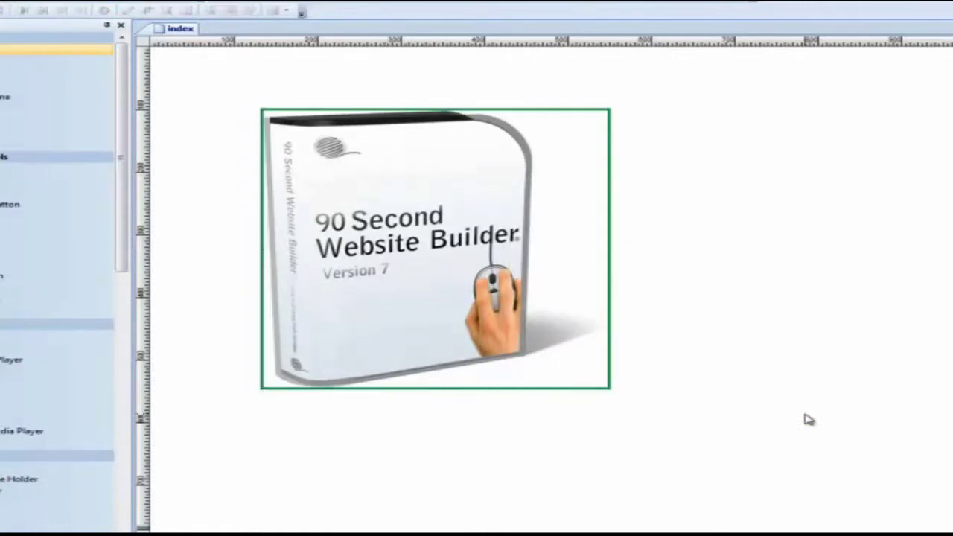
Step: Reset the box image's border to the Default style, size 0 and the default color, and apply the properties
double_click(509, 246)
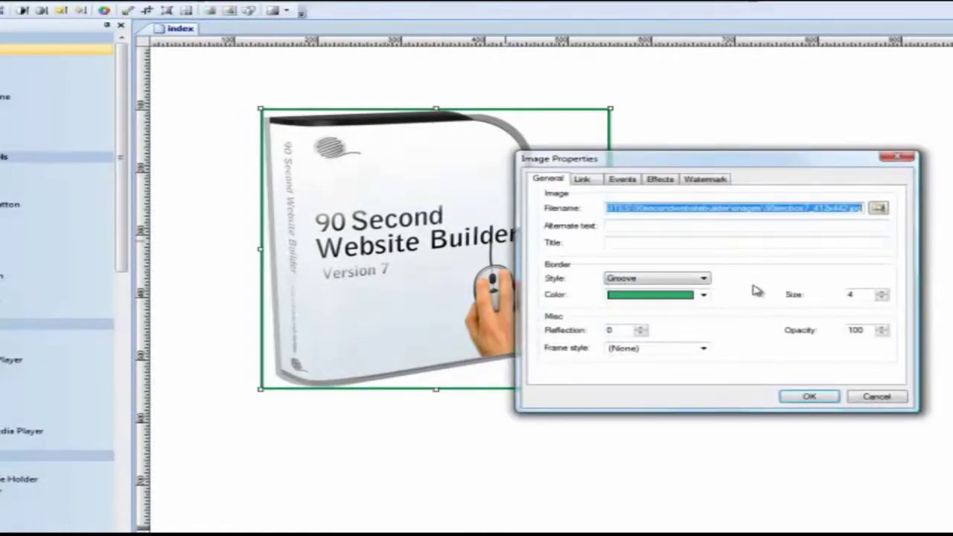
left_click(703, 279)
left_click(660, 291)
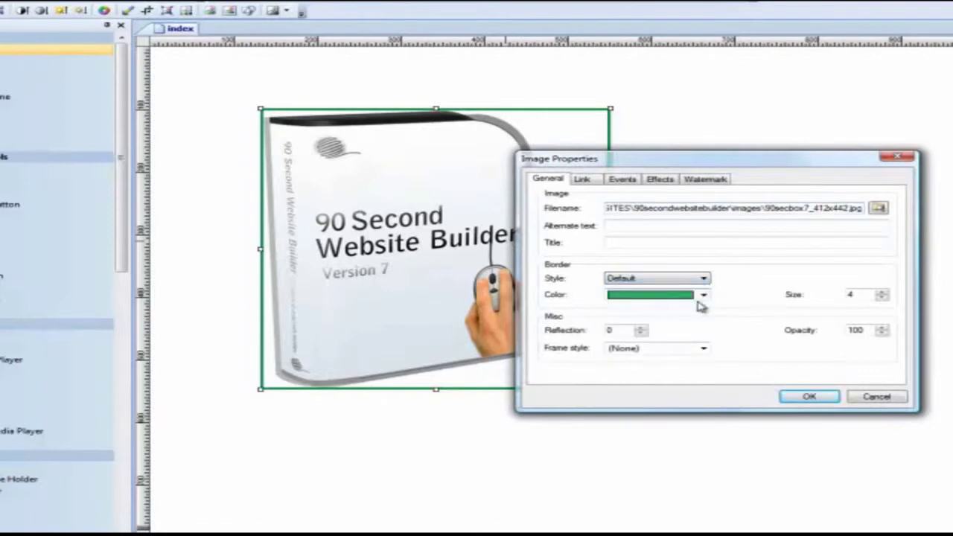
left_click(881, 298)
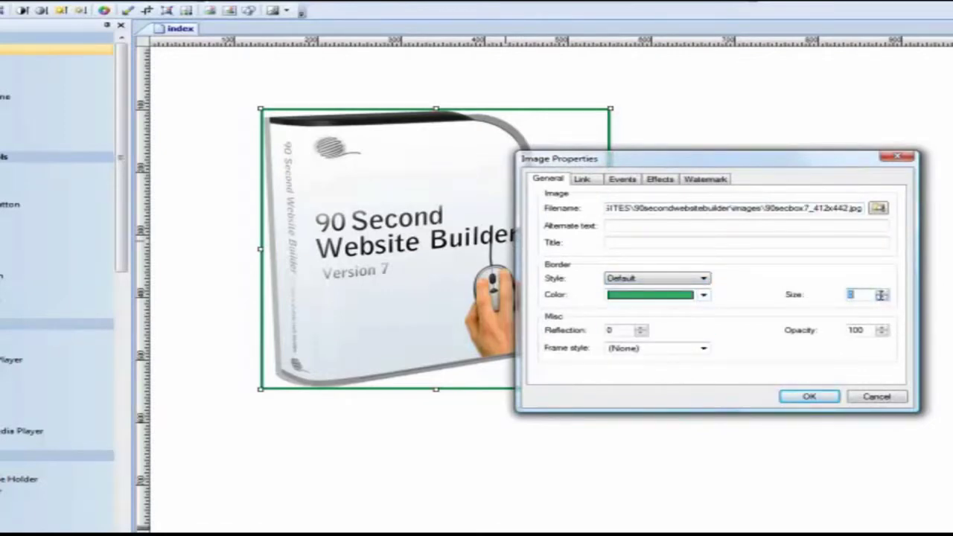
left_click(703, 295)
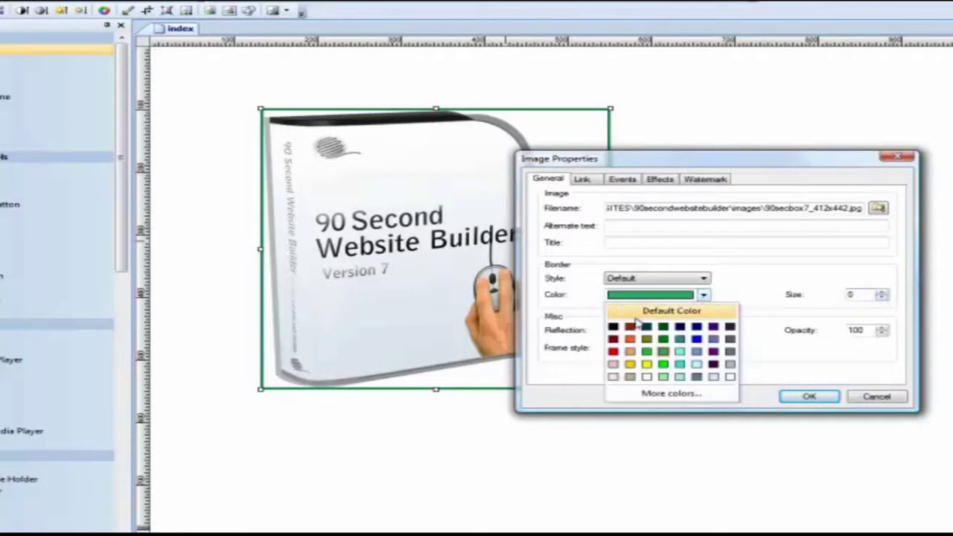
left_click(666, 308)
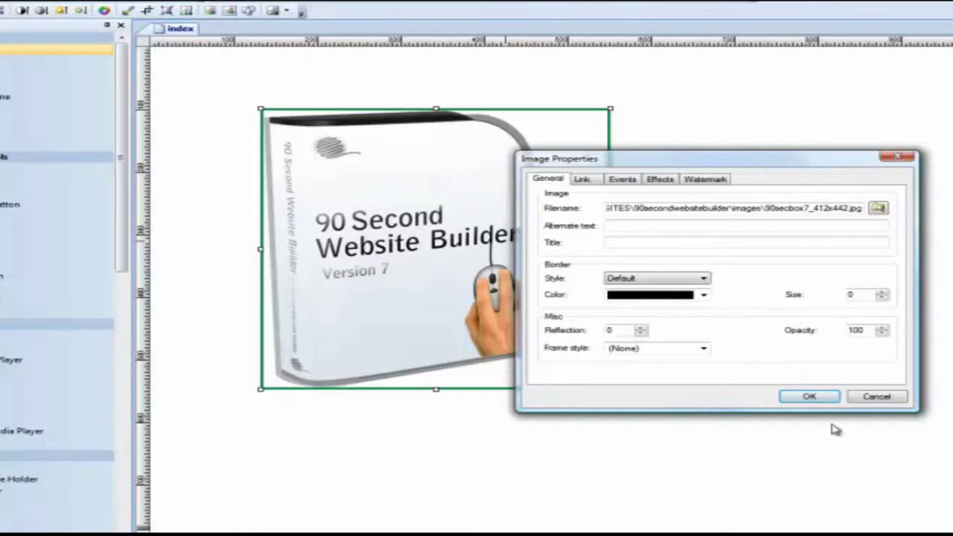
left_click(809, 397)
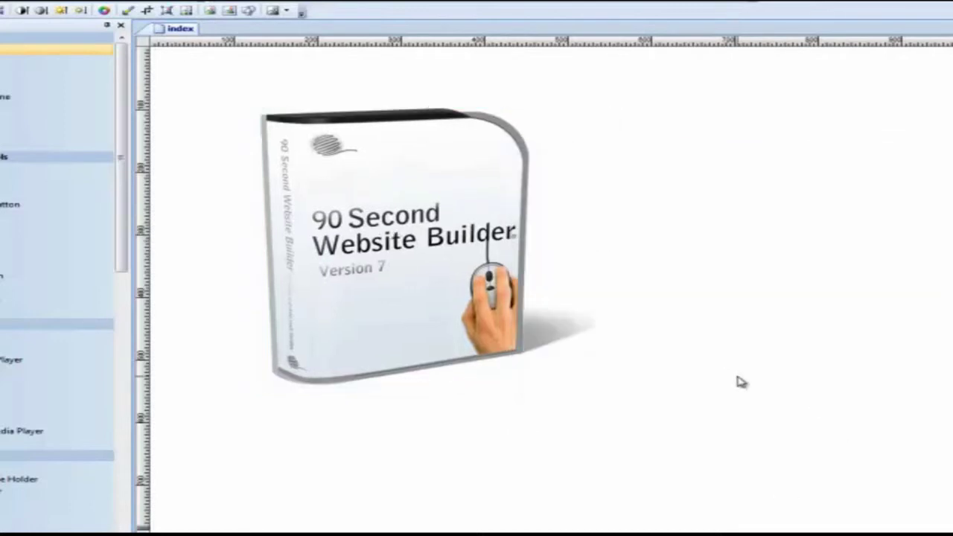
Step: Give the box image a reflection of 50 and move the image slightly up on the page
double_click(426, 247)
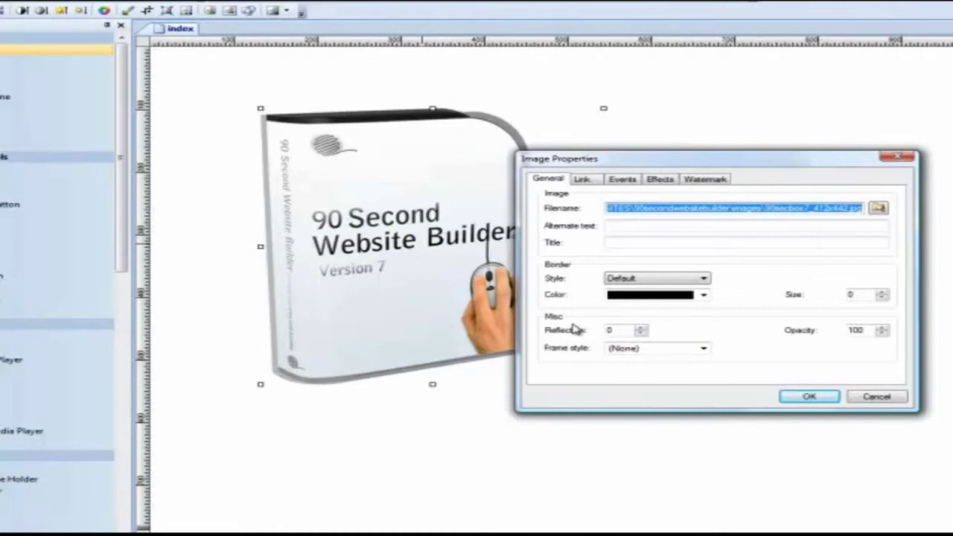
double_click(614, 332)
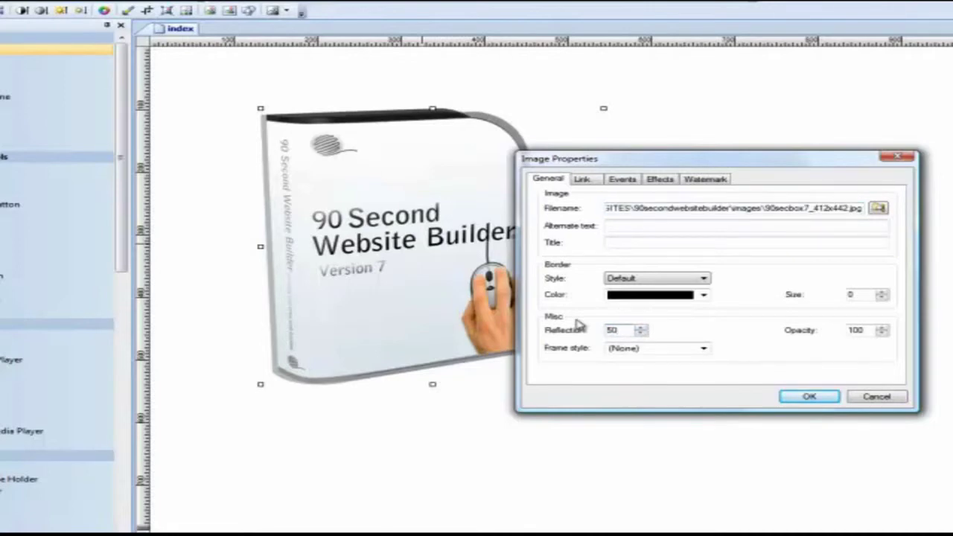
left_click(812, 398)
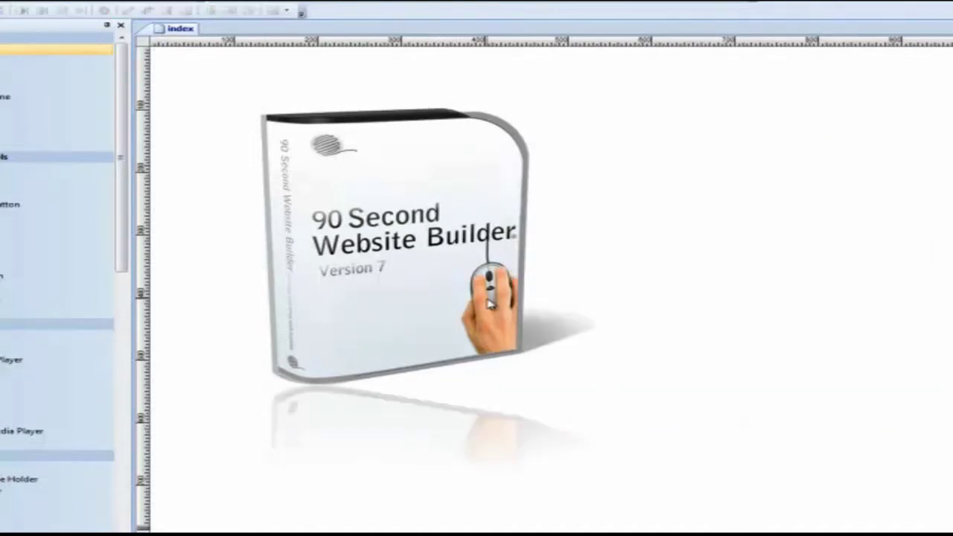
left_click_drag(492, 305, 484, 282)
left_click(774, 388)
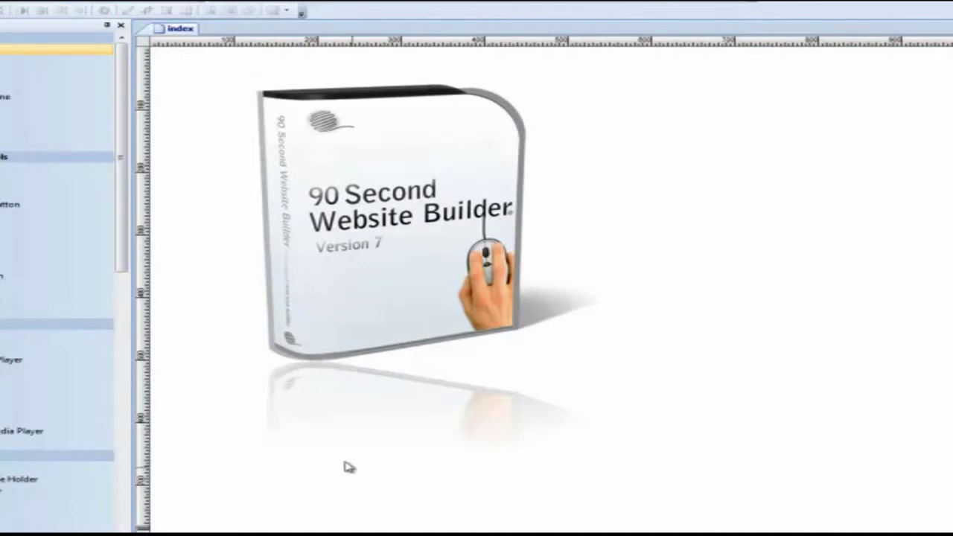
Step: Set the box image's reflection to 75 and apply it
double_click(370, 228)
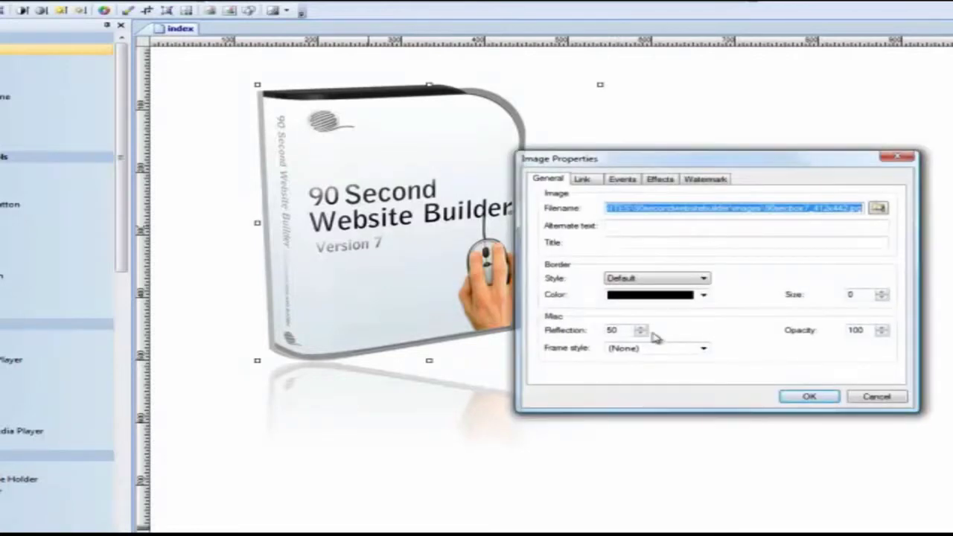
double_click(612, 330)
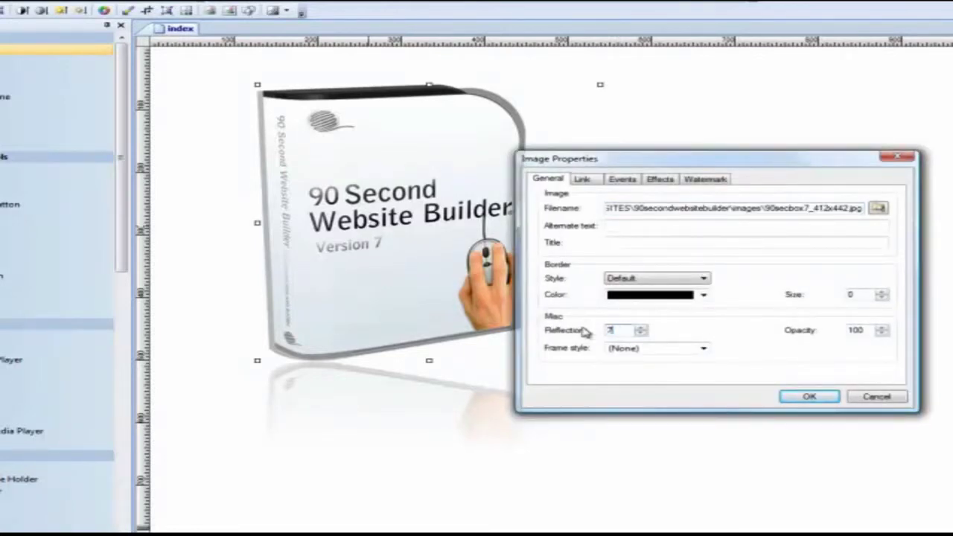
left_click(808, 396)
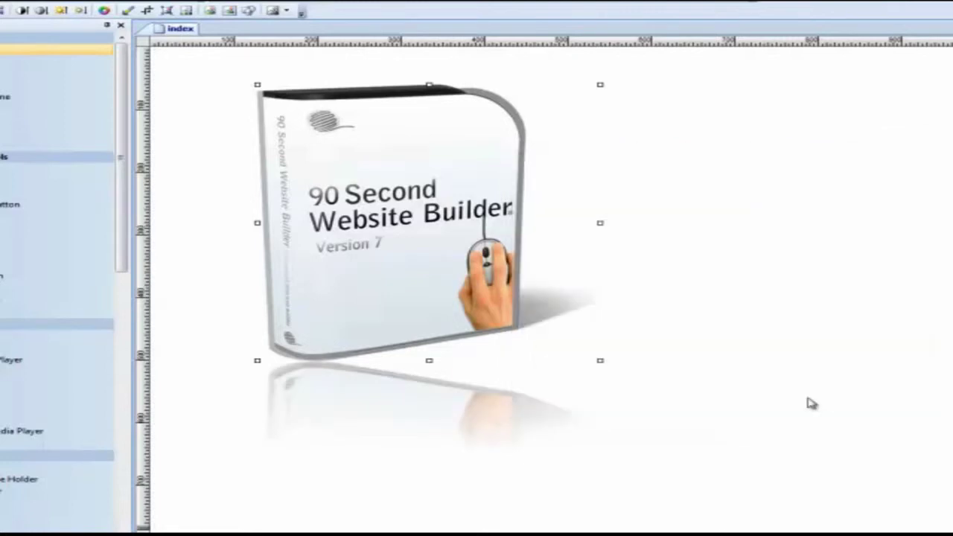
left_click(830, 419)
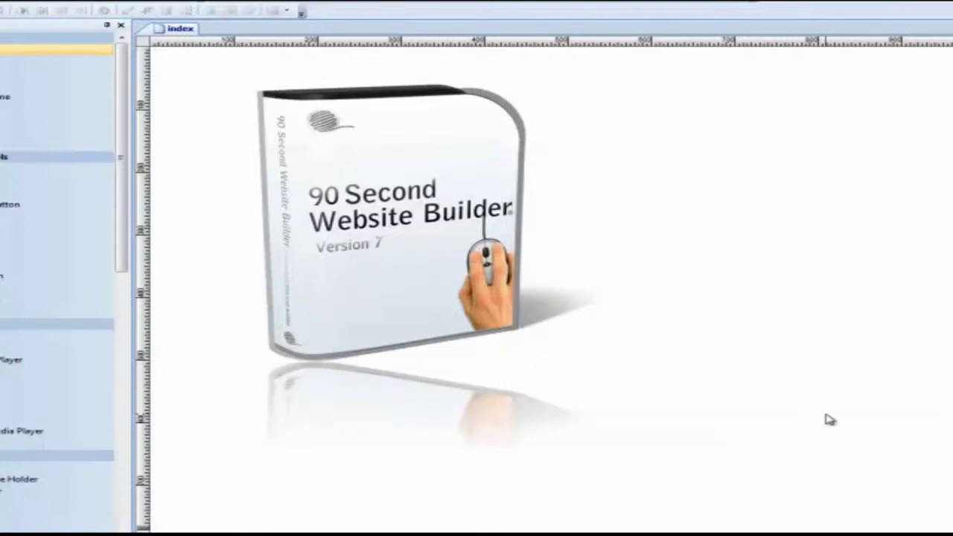
Step: Set the box image's reflection to 100 and apply it
double_click(480, 328)
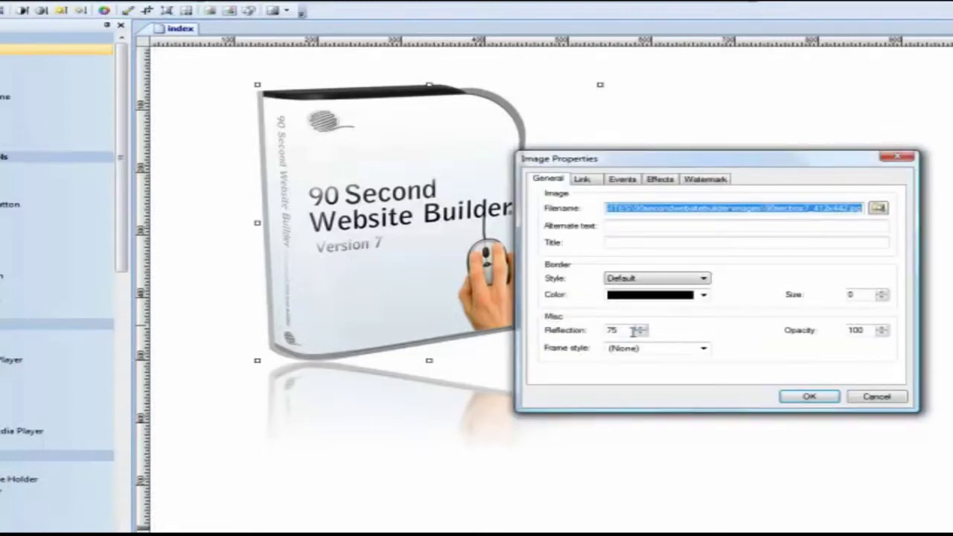
left_click_drag(632, 331, 603, 329)
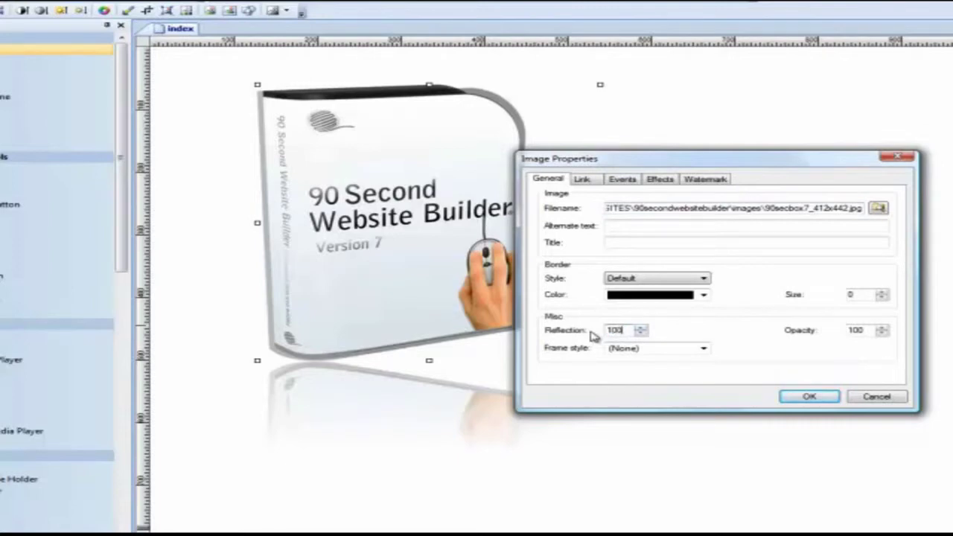
type("100")
left_click(792, 398)
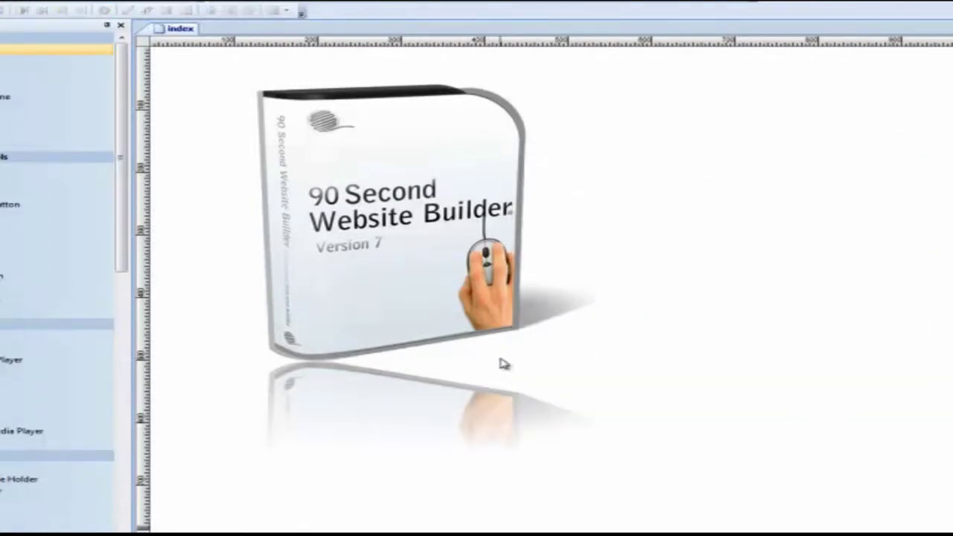
Step: Remove the box image's reflection by setting it to 0 and apply the properties
left_click(416, 338)
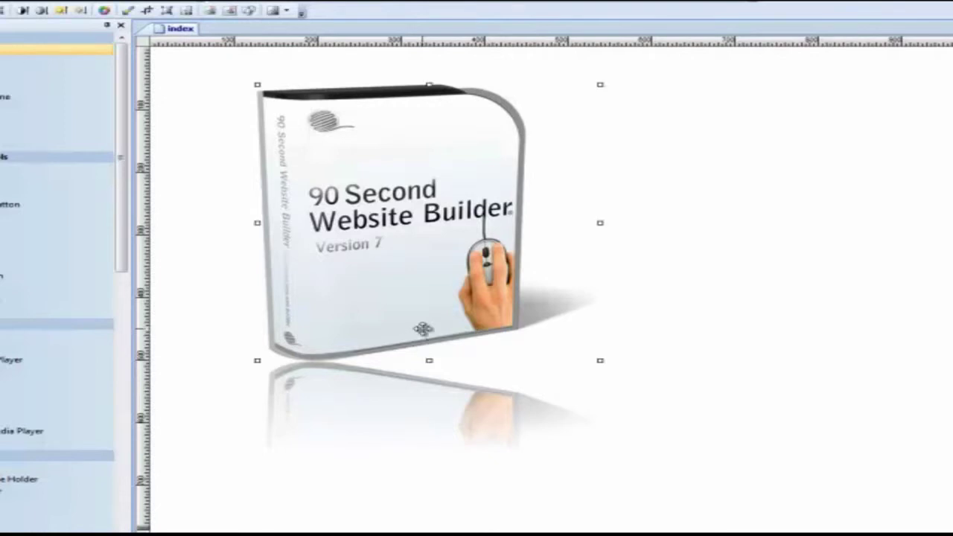
double_click(425, 333)
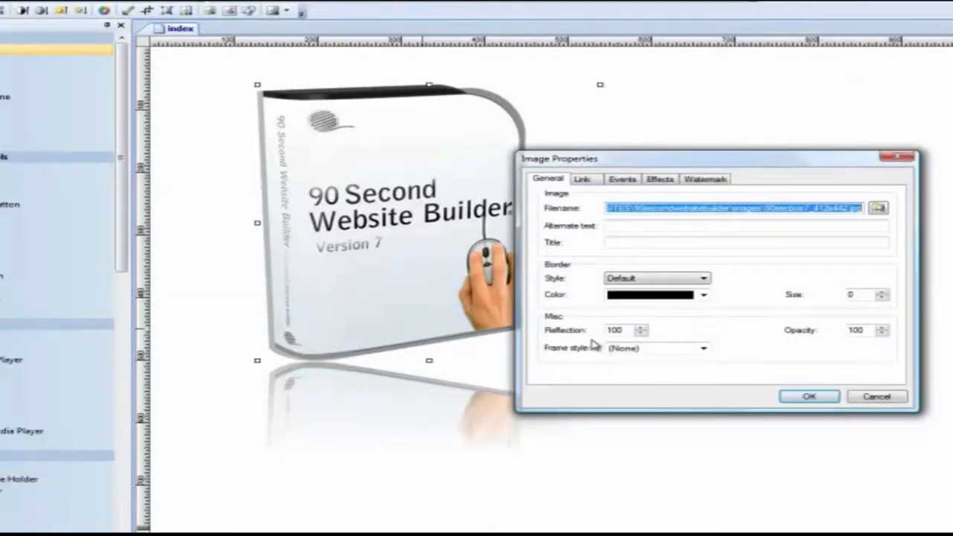
double_click(620, 331)
type("0")
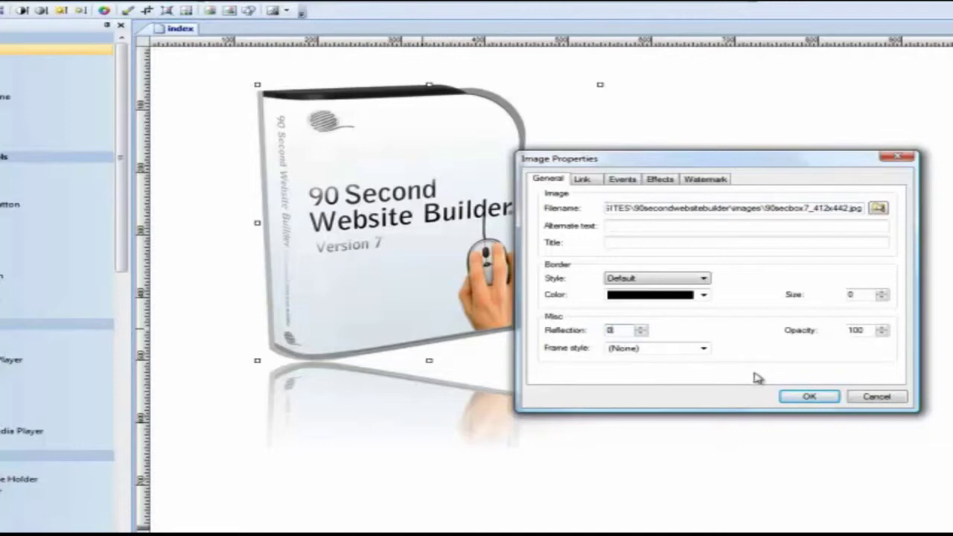
left_click(801, 396)
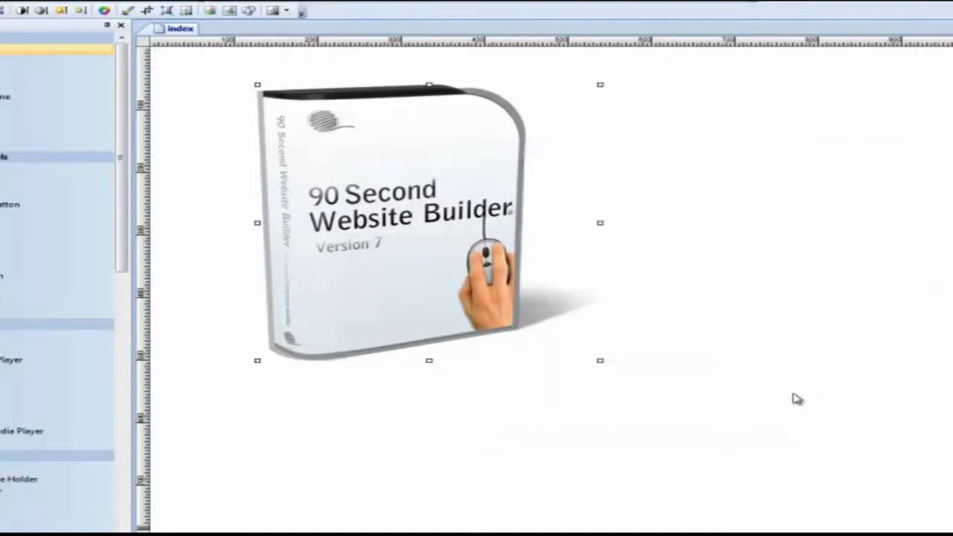
Step: Apply the Framed corners 5 frame style to the box image
double_click(457, 253)
left_click(703, 349)
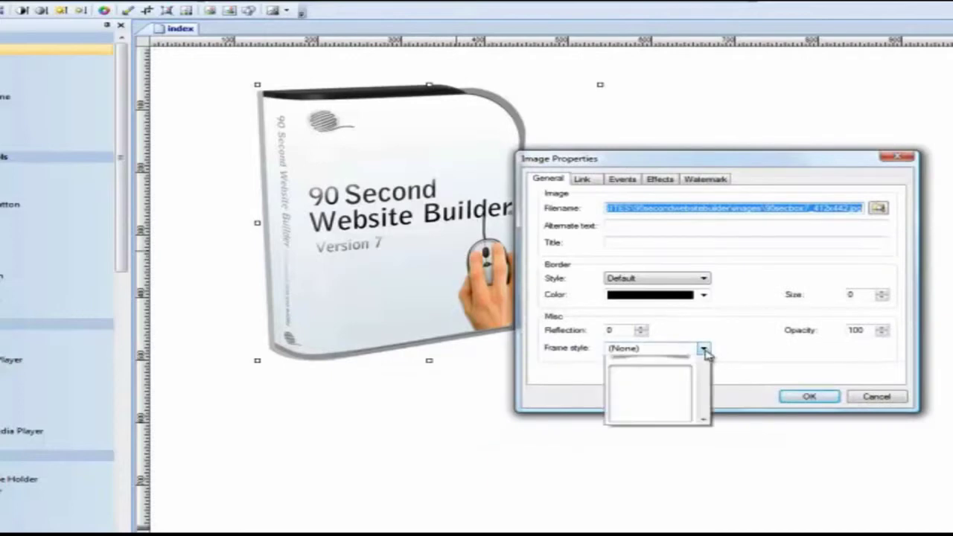
left_click_drag(706, 375, 703, 438)
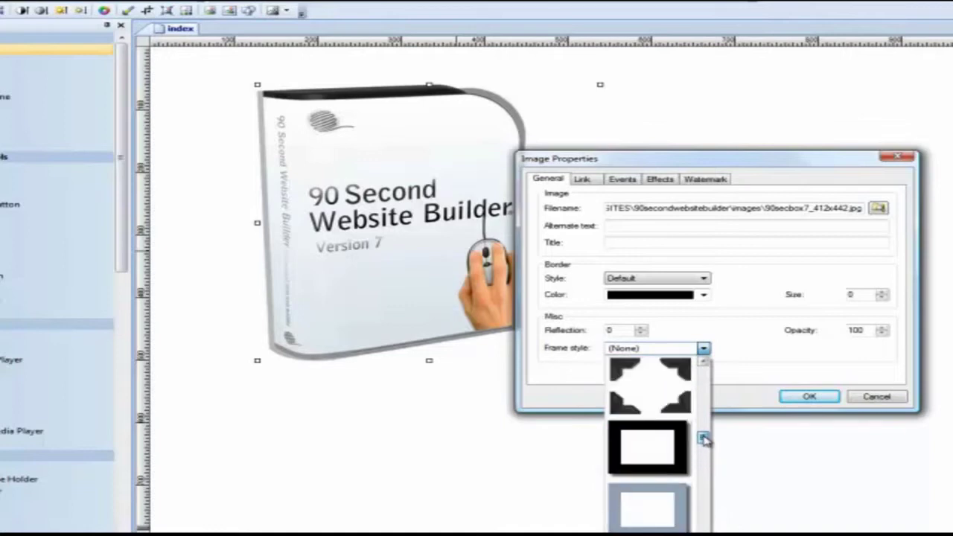
left_click(652, 383)
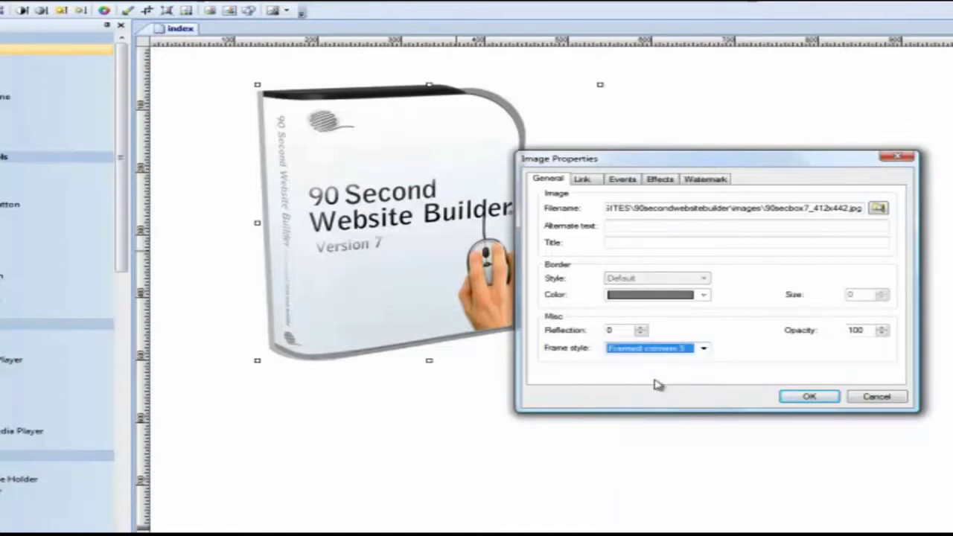
left_click(821, 398)
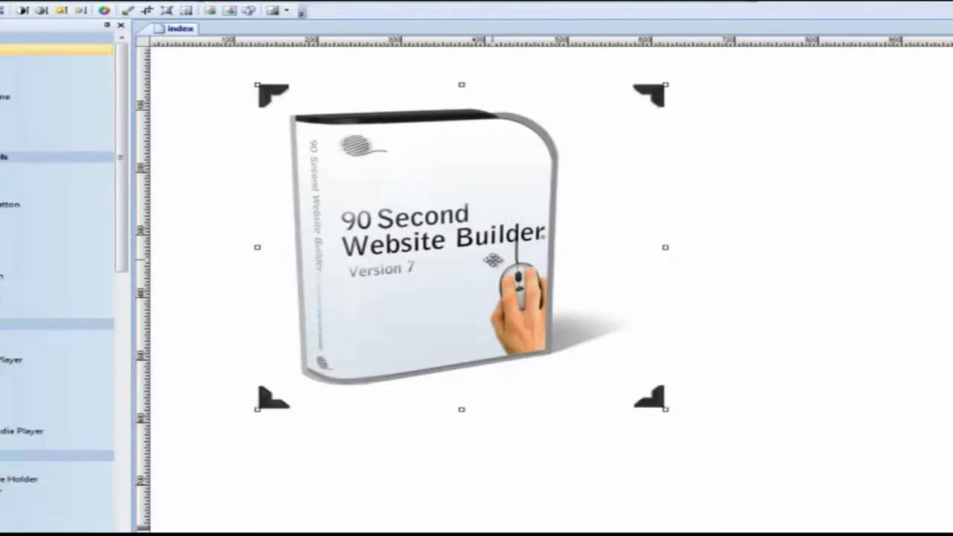
Step: Reopen the box image's properties and set its frame style back to (None)
double_click(495, 262)
left_click(702, 348)
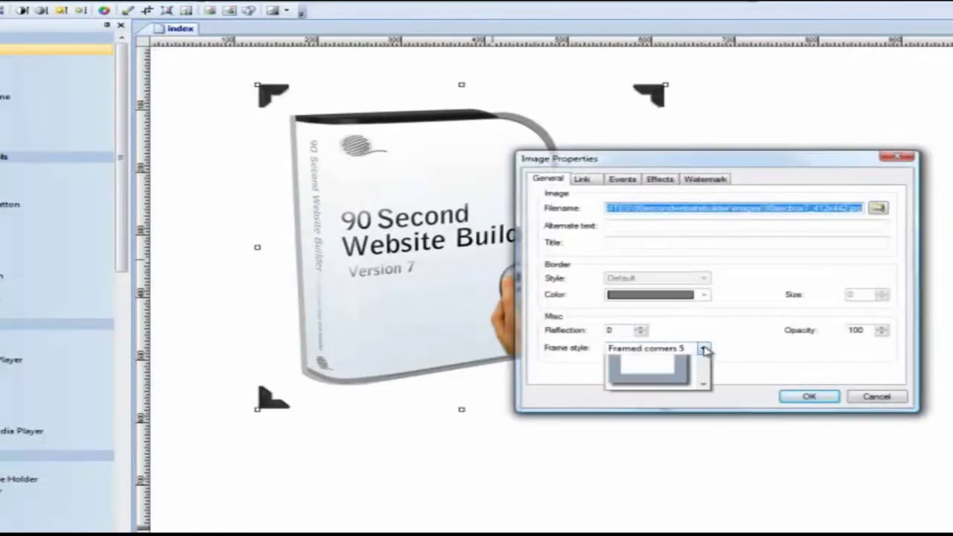
left_click_drag(705, 441, 707, 373)
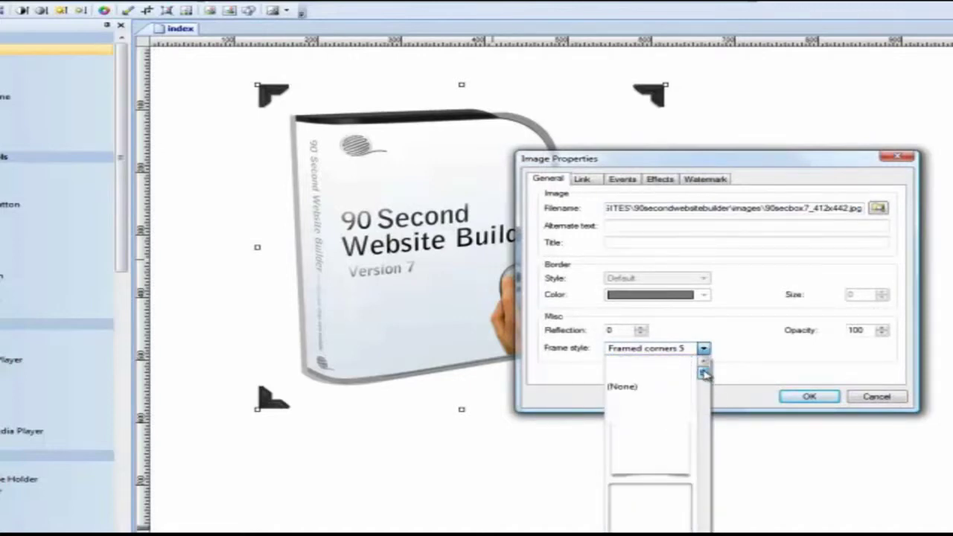
left_click(622, 392)
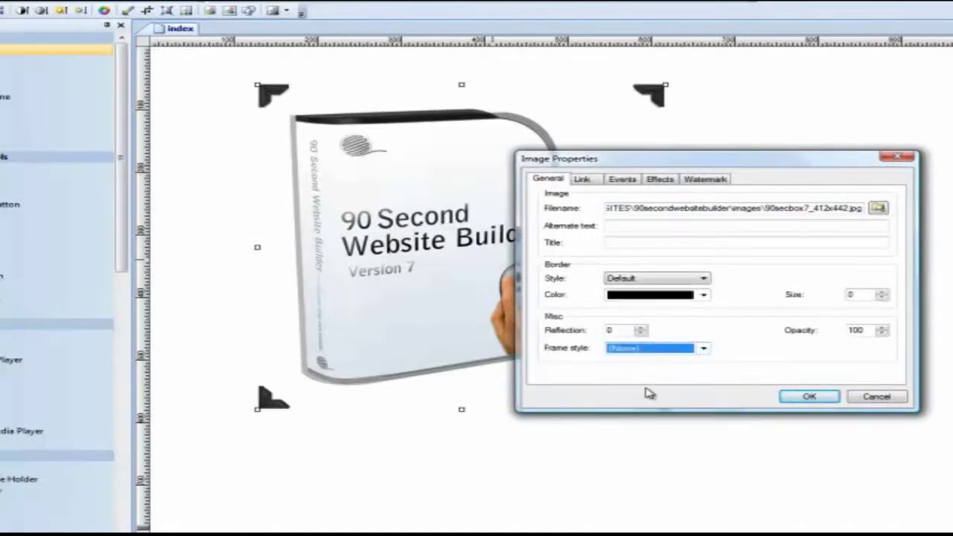
Step: Examine the box image's link settings, including the available link types, and its events list
left_click(583, 180)
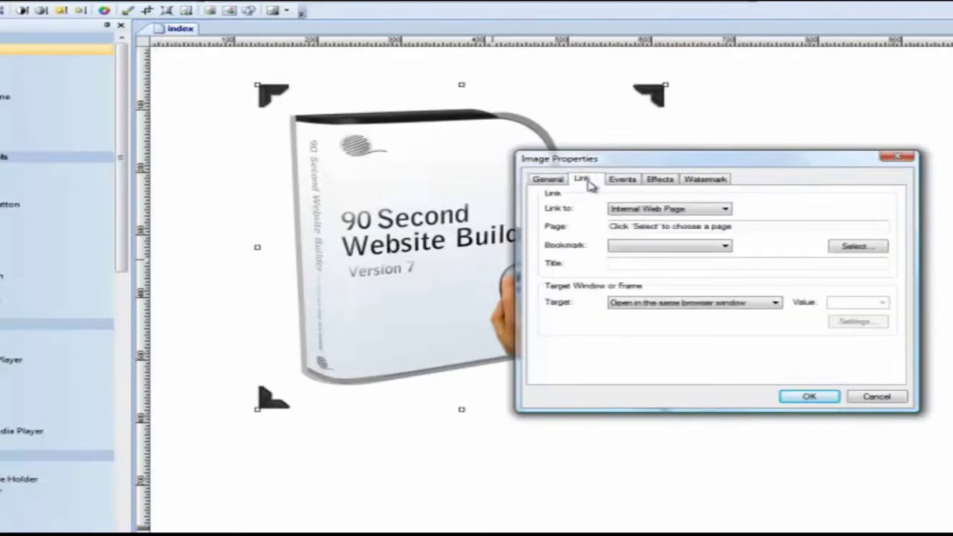
left_click(665, 210)
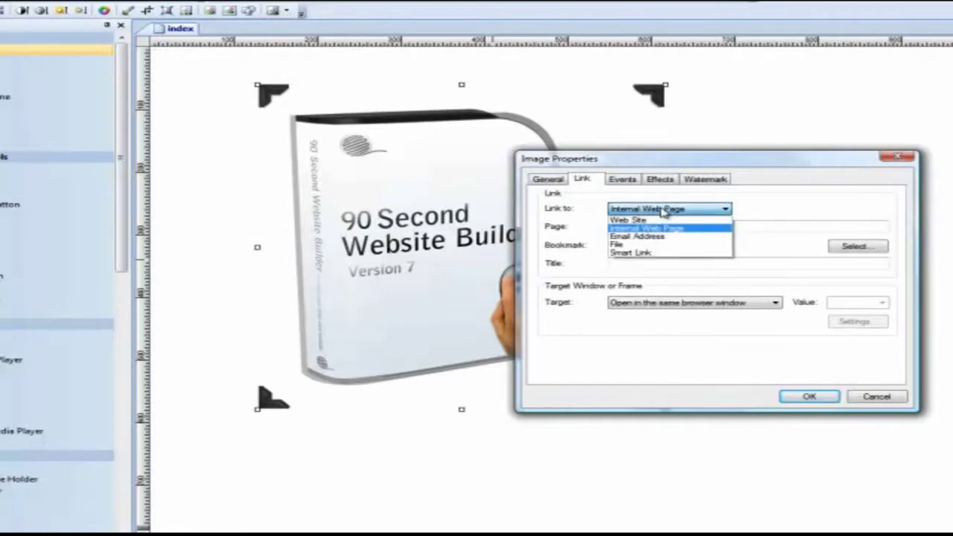
left_click(804, 213)
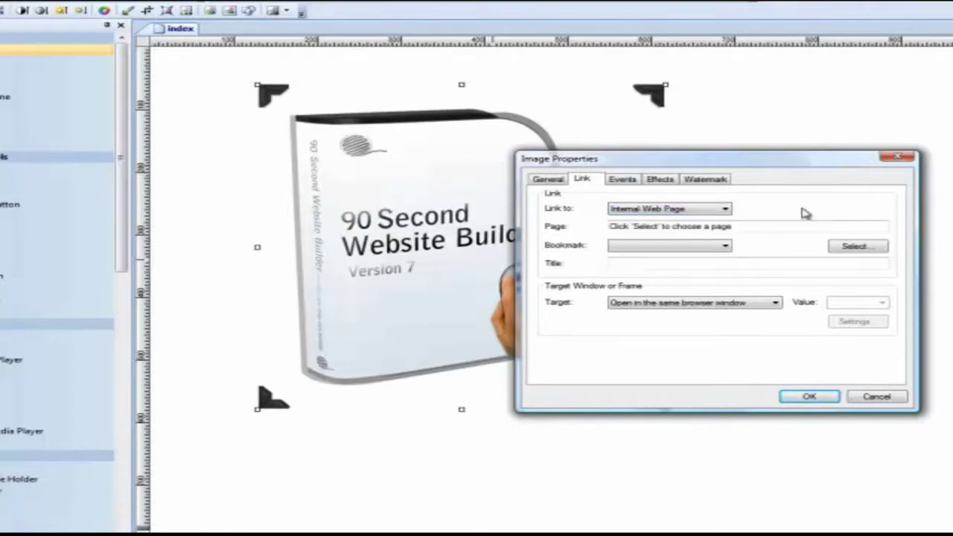
left_click(630, 181)
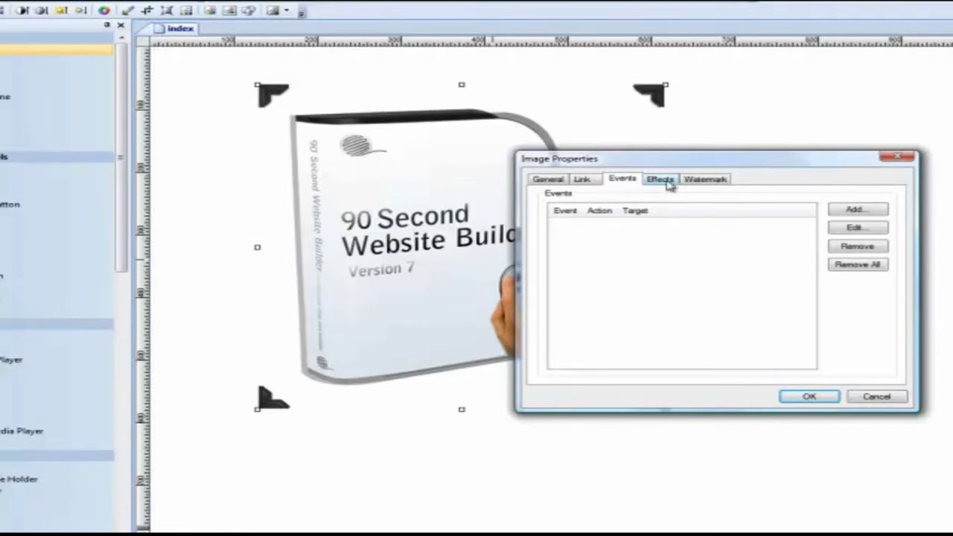
Step: Try a shadow on the box image with offset x 2 and offset y 3, and disable it again
left_click(661, 180)
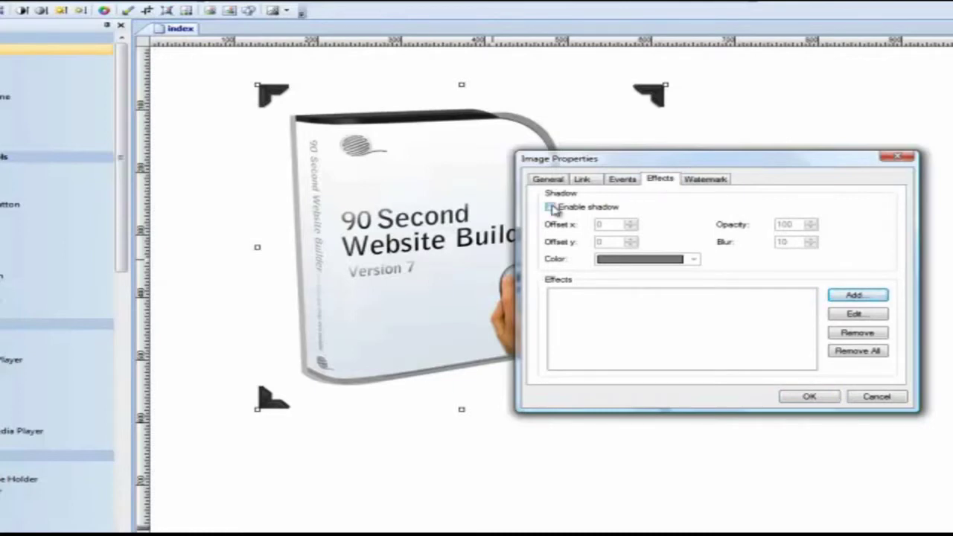
left_click(551, 207)
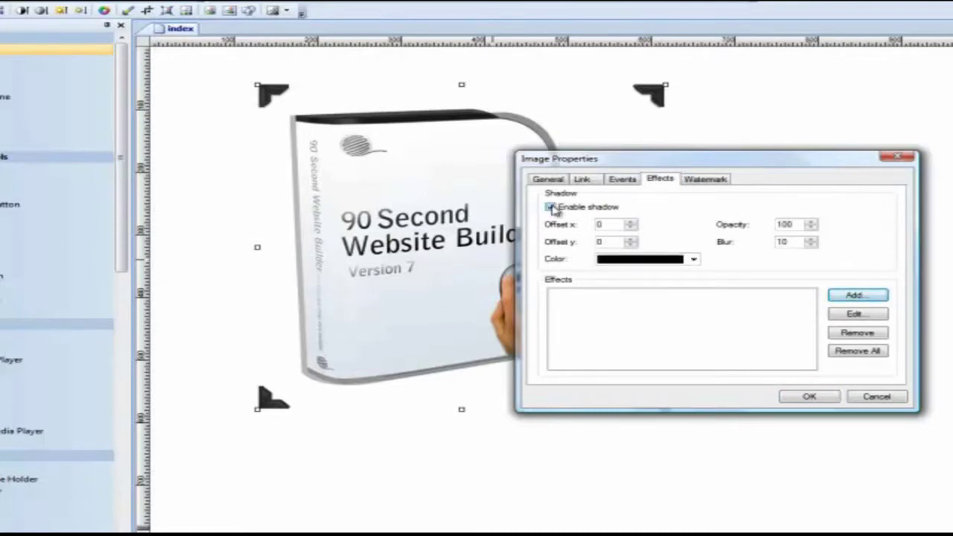
left_click(629, 222)
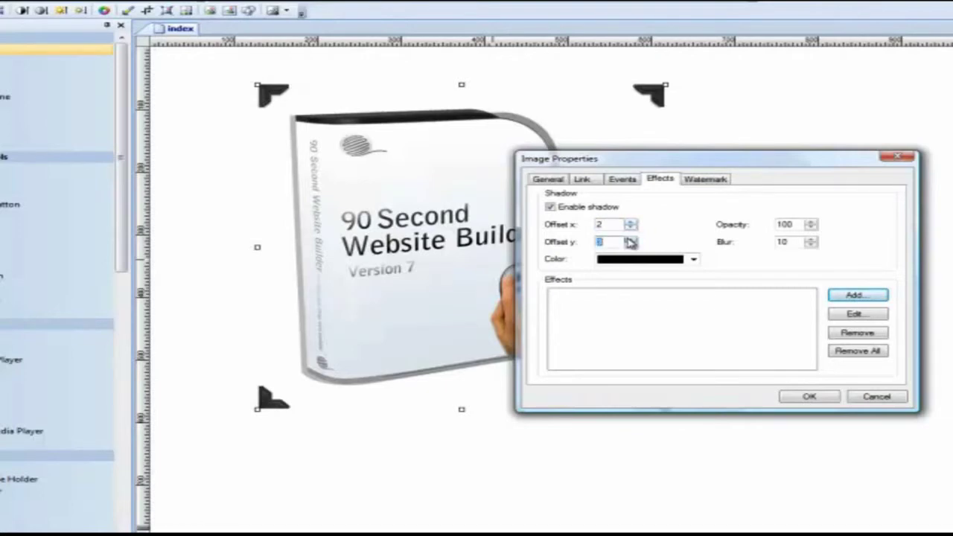
left_click(631, 239)
left_click(631, 239)
left_click(550, 207)
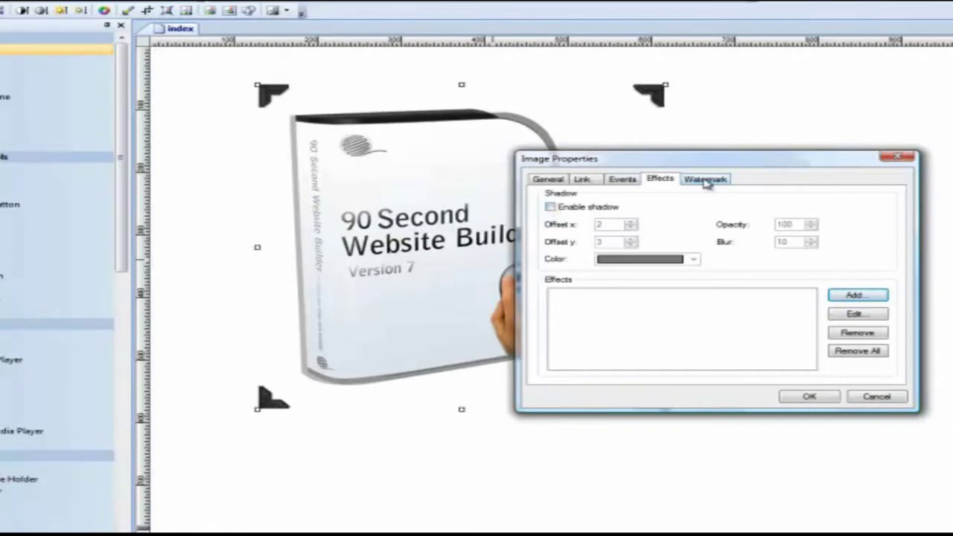
Step: Apply the box image's pending properties, reopen them and set a Standard watermark with the text "Don't Steal"
left_click(705, 181)
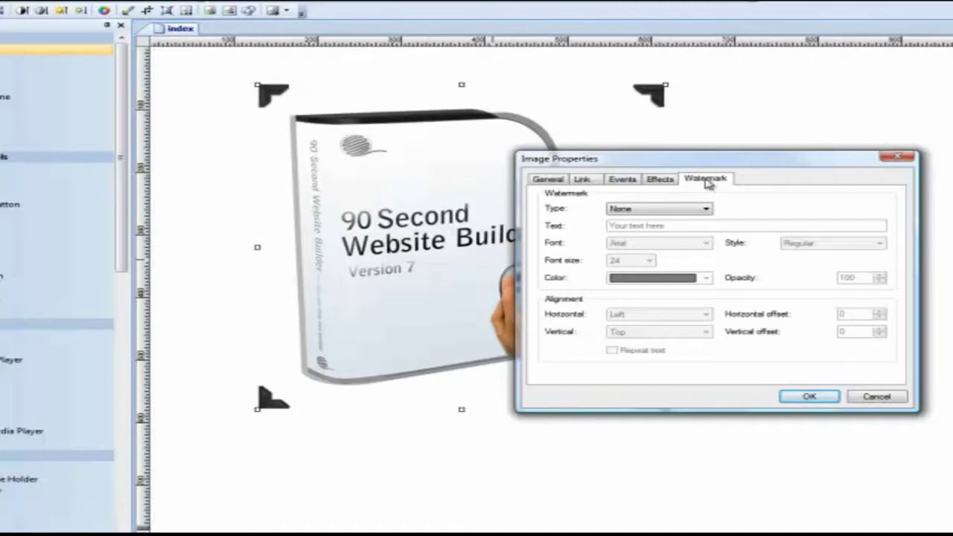
left_click(809, 398)
double_click(449, 187)
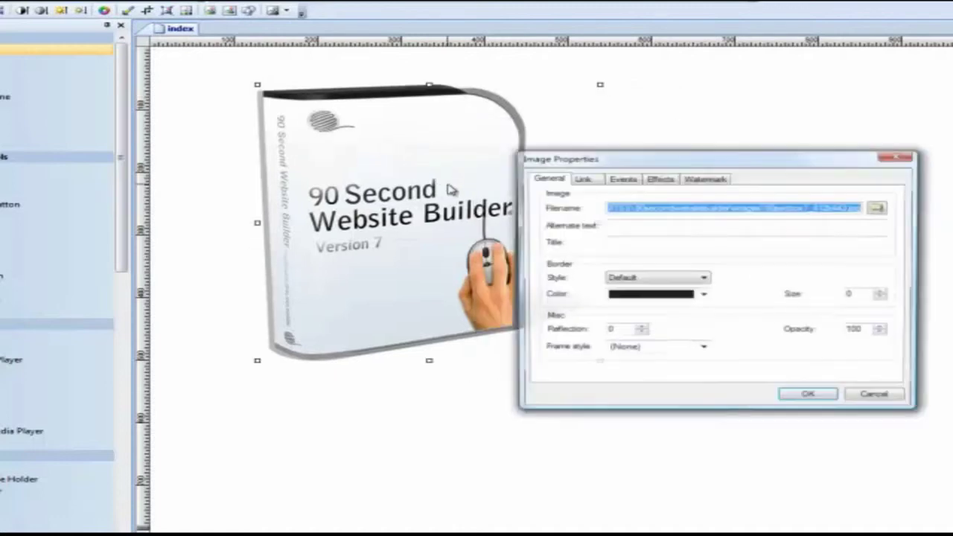
left_click(707, 179)
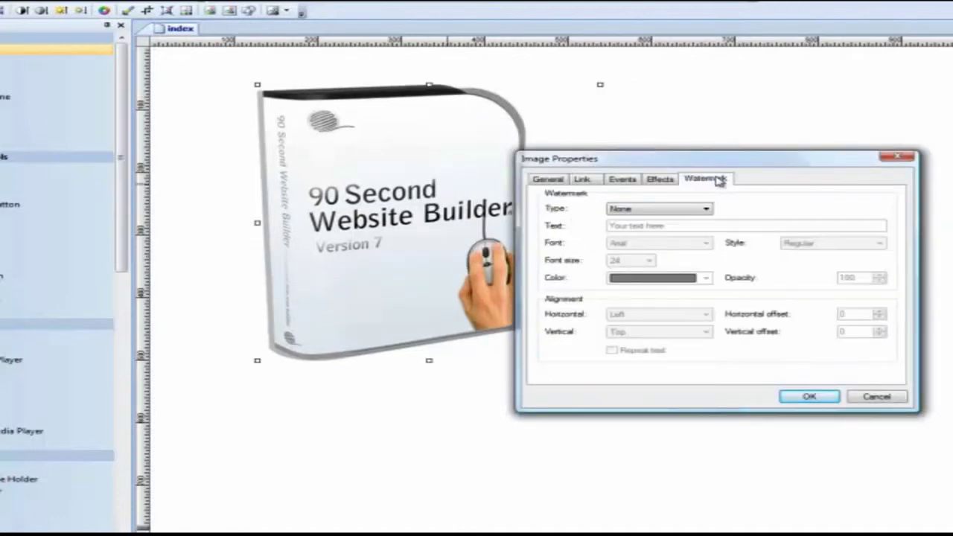
left_click(706, 210)
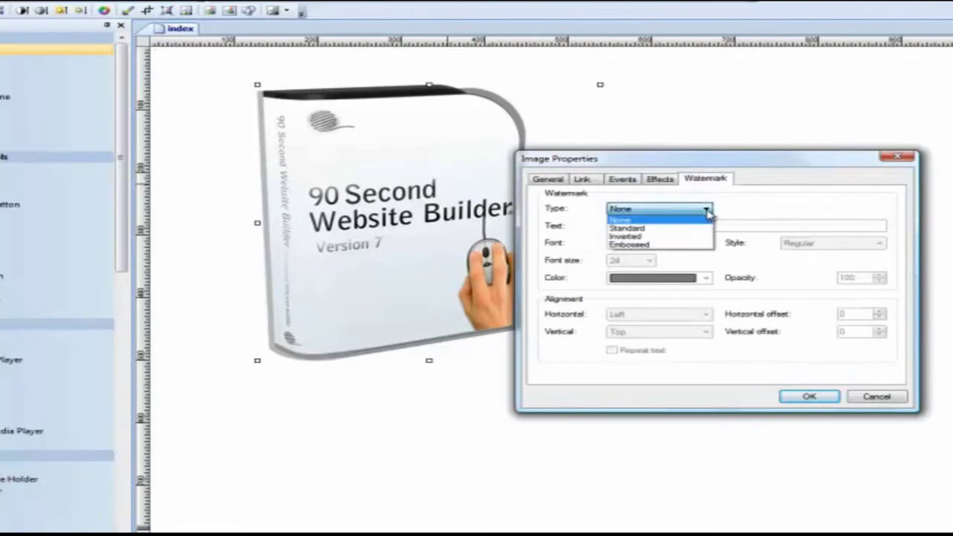
left_click(637, 229)
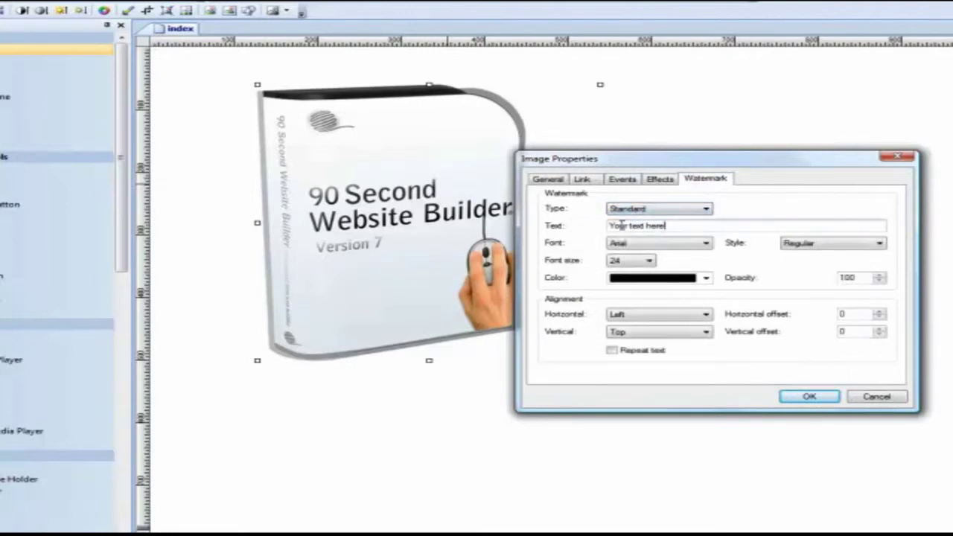
left_click_drag(666, 226, 604, 231)
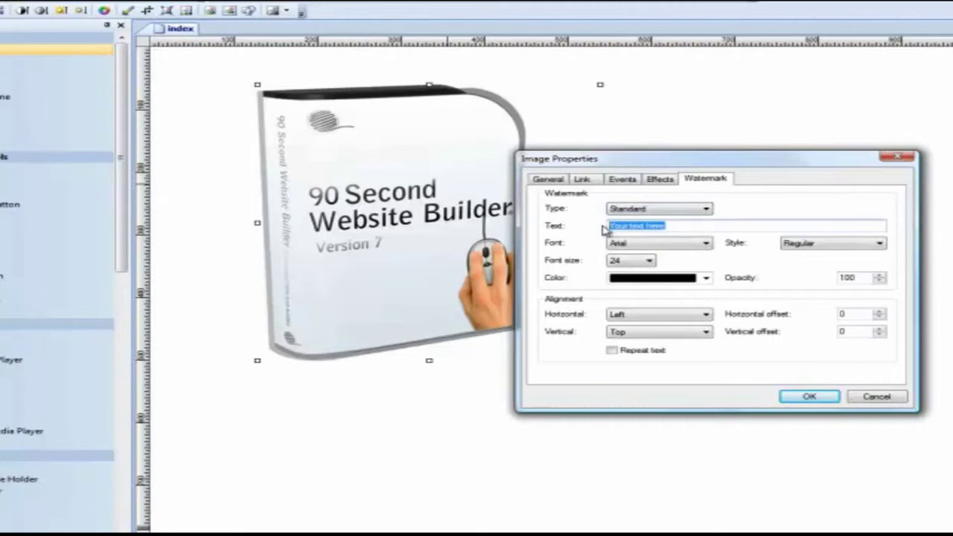
type("Don't Steal")
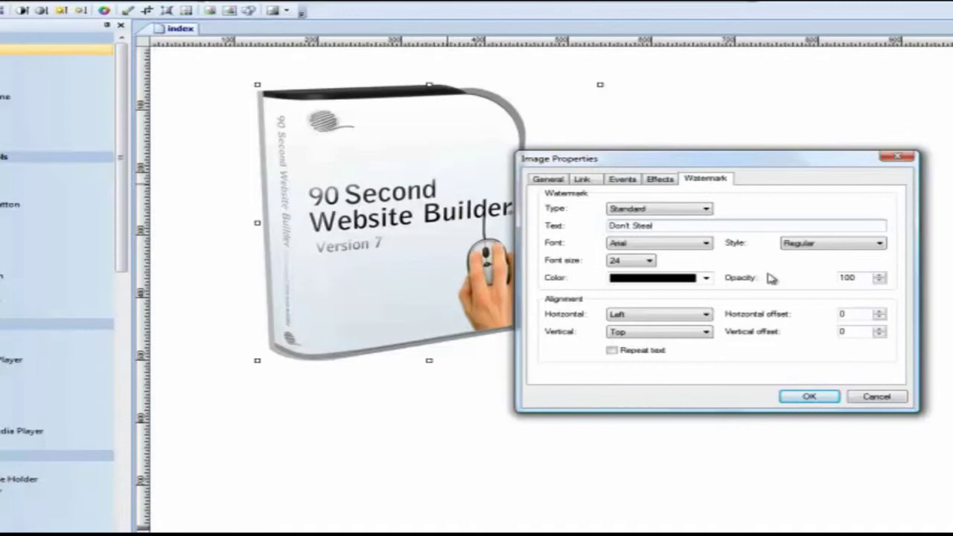
Step: Format the watermark text with font size 48, Bold style and red color
left_click(650, 261)
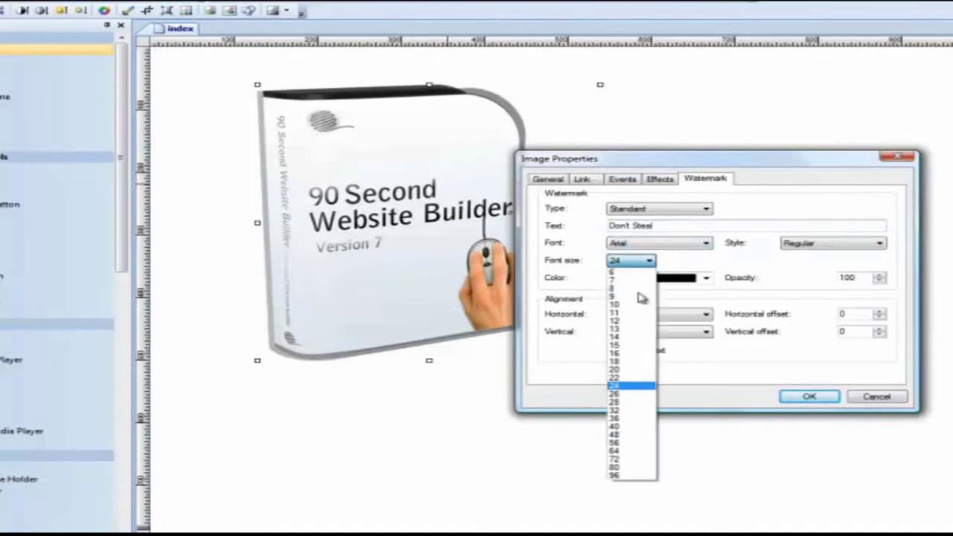
left_click(618, 440)
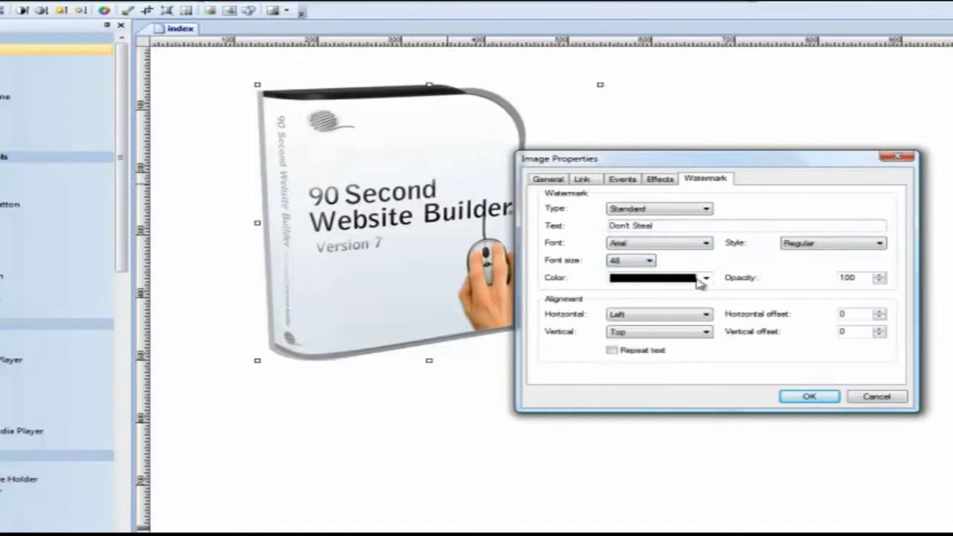
left_click(804, 246)
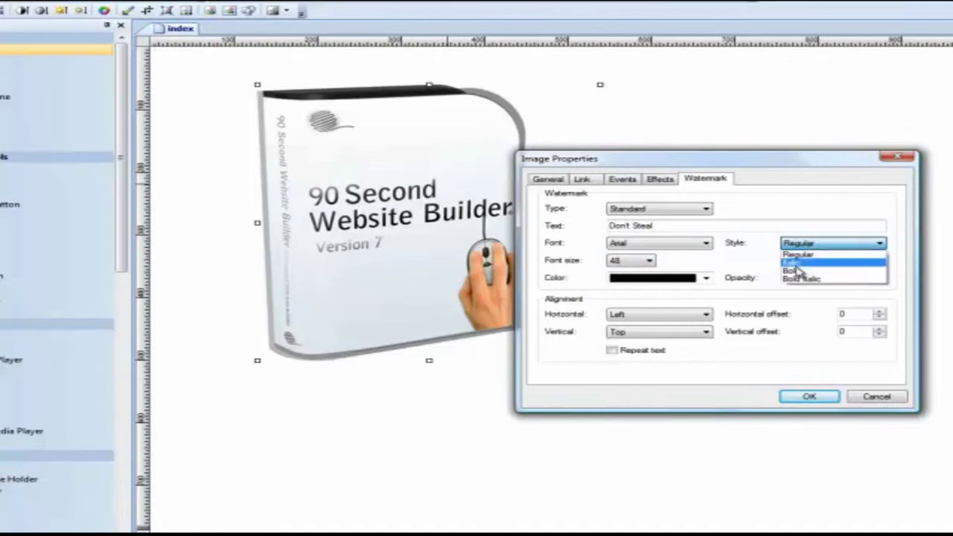
left_click(795, 270)
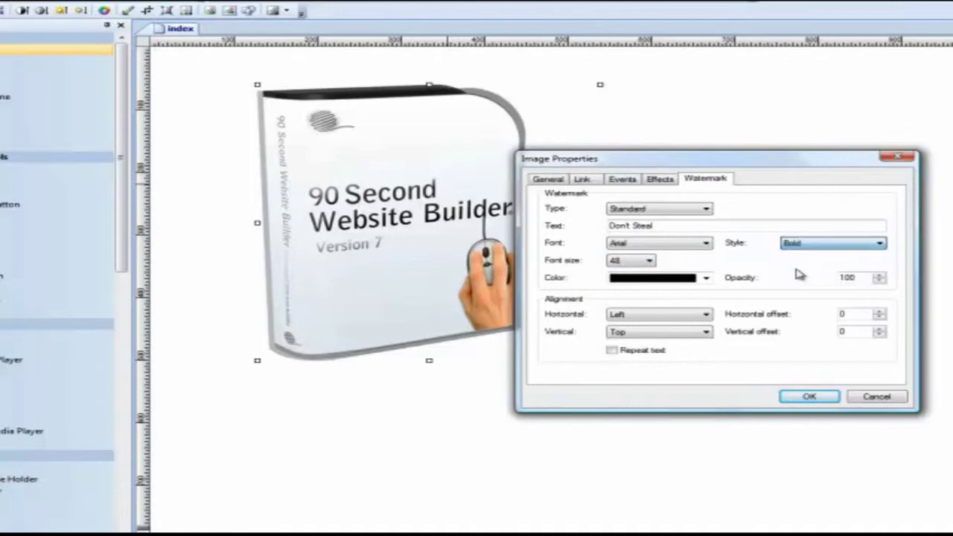
left_click(672, 281)
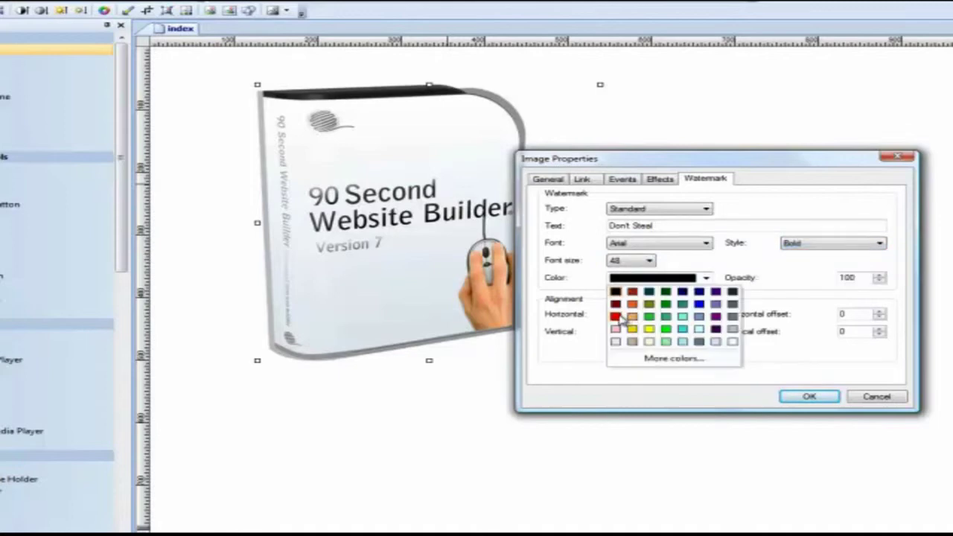
left_click(616, 317)
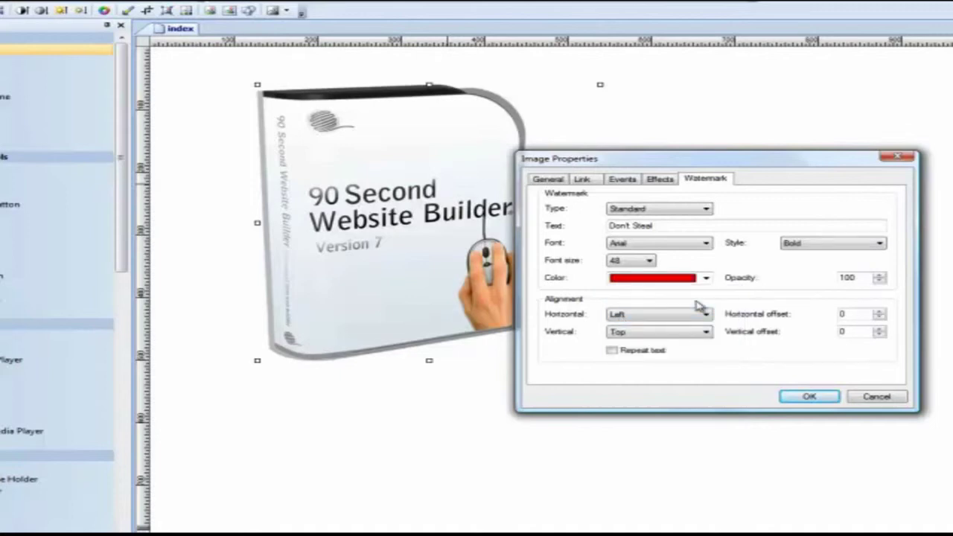
Step: Align the watermark to Center horizontally and Middle vertically, and apply it to the box image
left_click(702, 315)
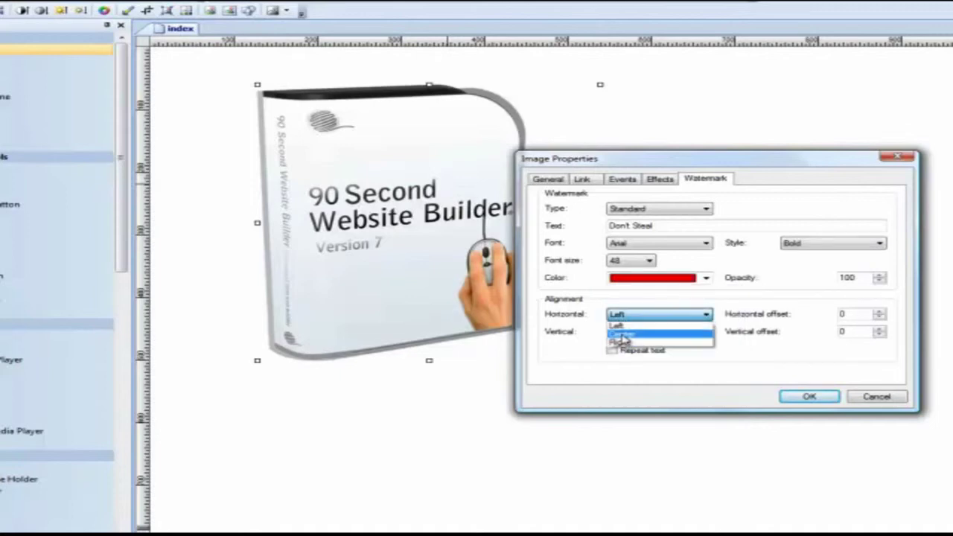
left_click(622, 336)
left_click(664, 332)
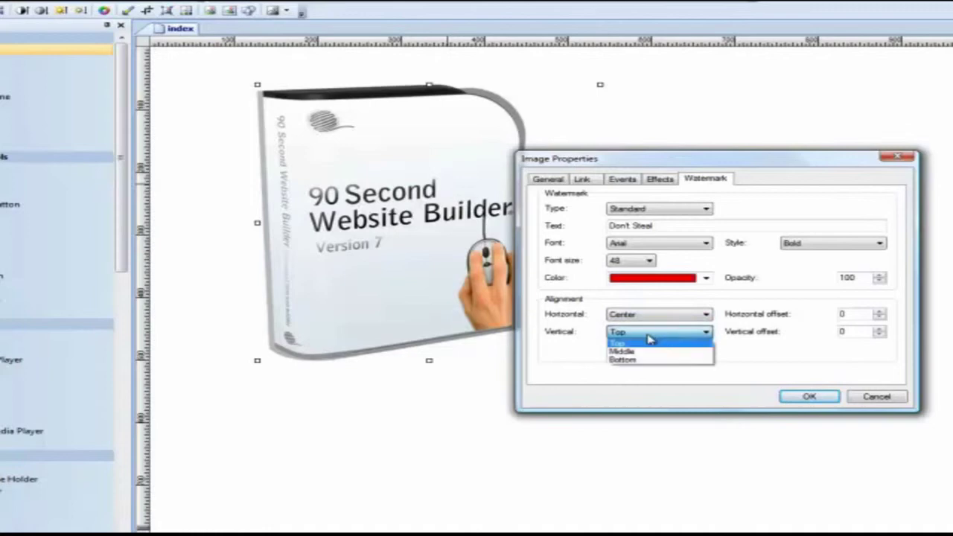
left_click(638, 352)
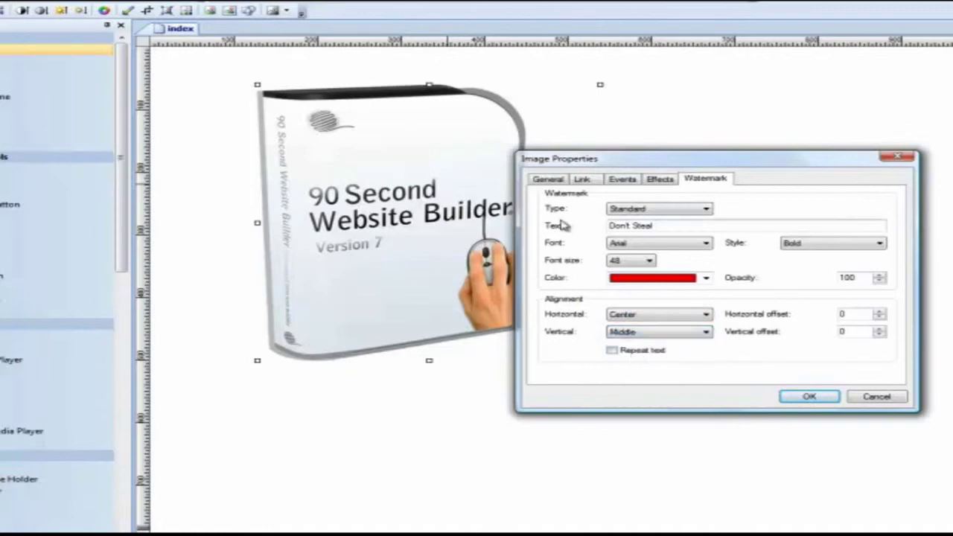
left_click(795, 396)
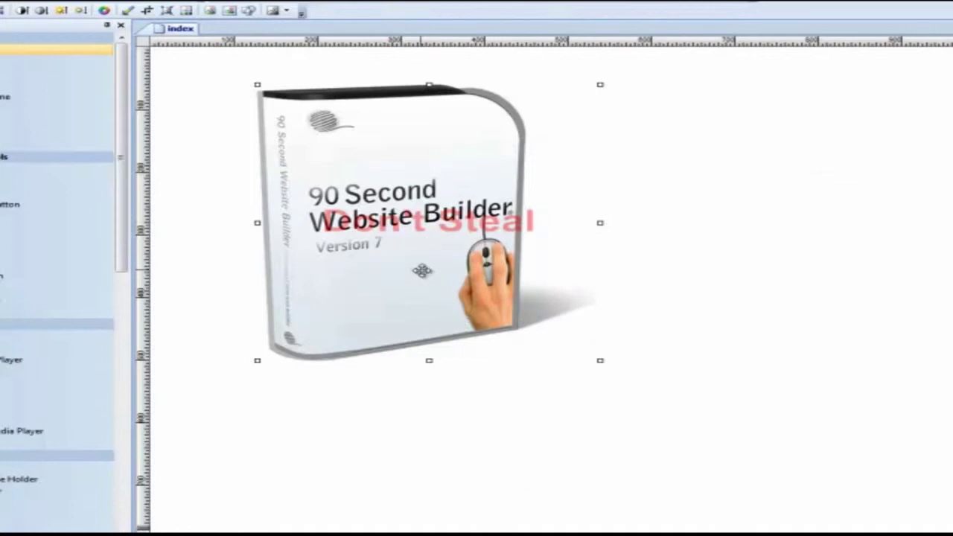
Step: Move the watermarked box image slightly up the page
mouse_move(424, 269)
left_mouse_down()
mouse_move(434, 281)
mouse_move(464, 253)
mouse_move(425, 263)
left_mouse_up()
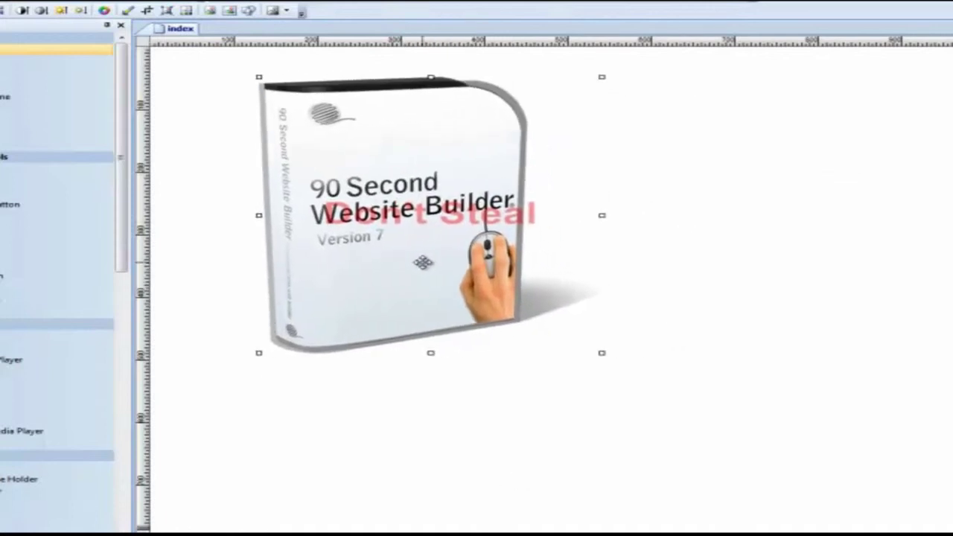
left_click(735, 263)
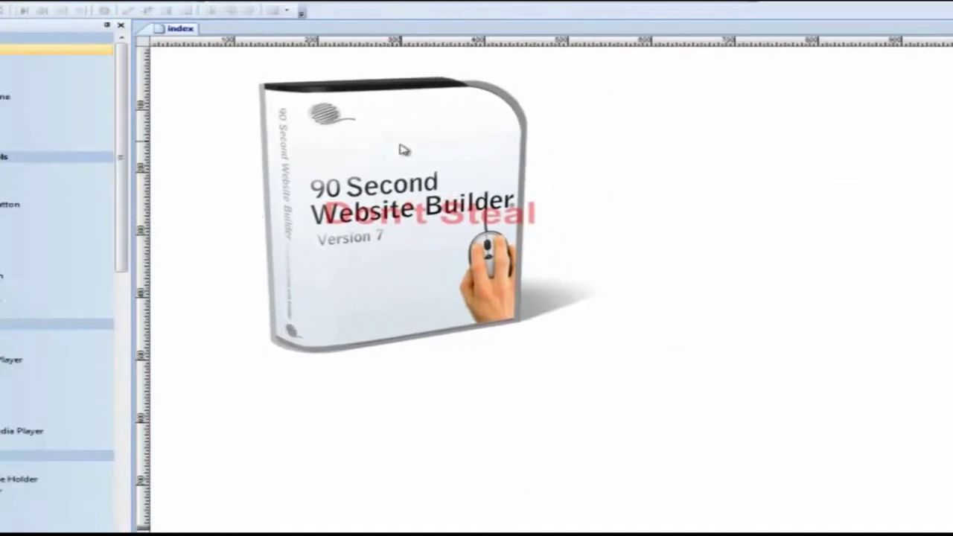
left_click(439, 242)
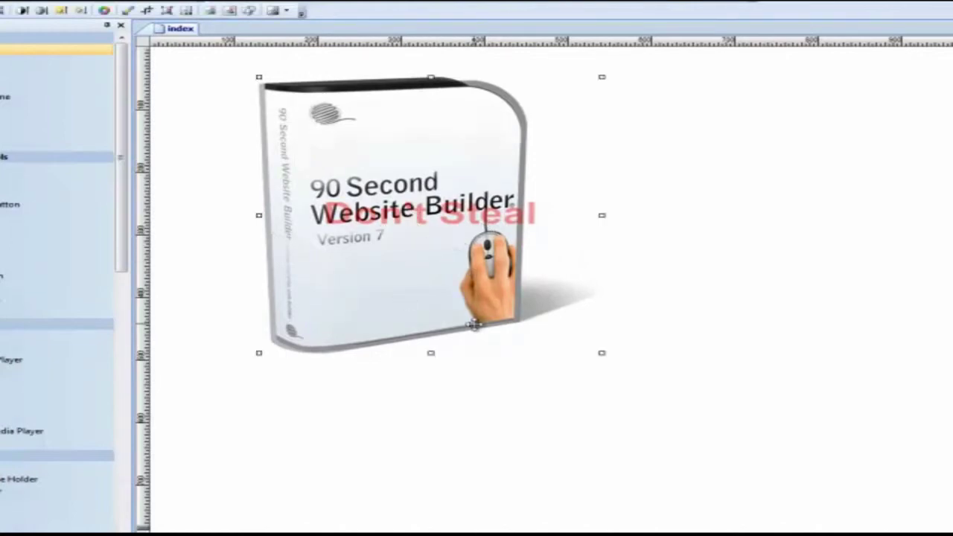
Step: Reopen the box image's watermark settings, enable Repeat text and apply the change
double_click(457, 278)
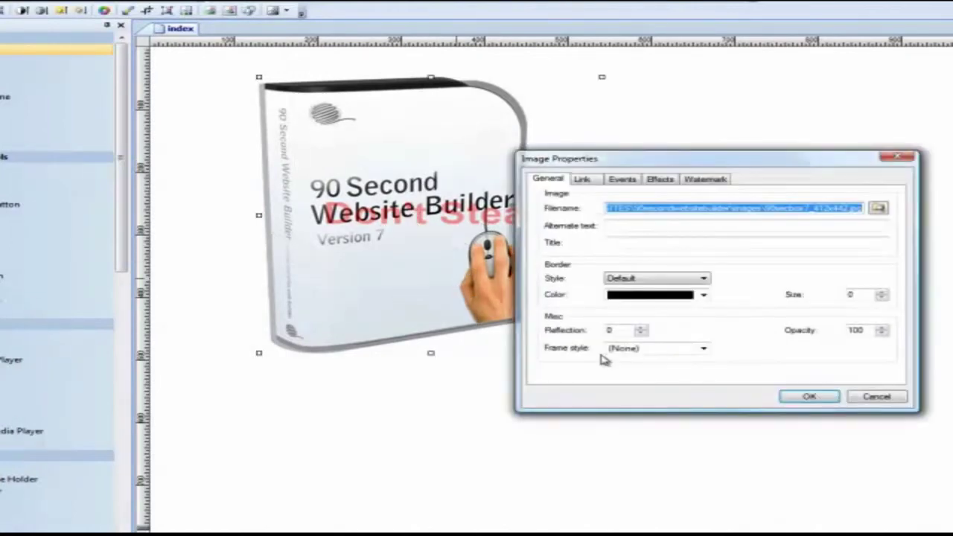
left_click(709, 179)
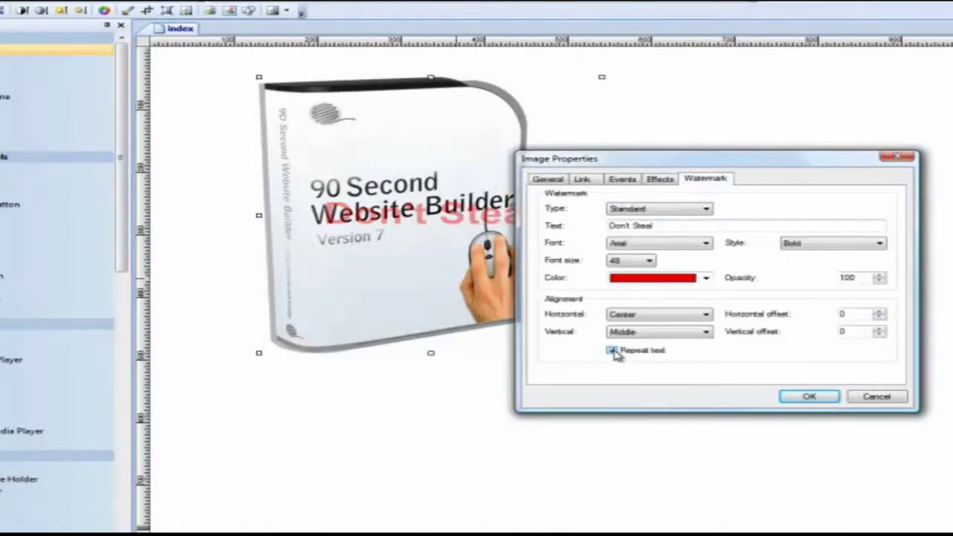
left_click(612, 350)
left_click(806, 396)
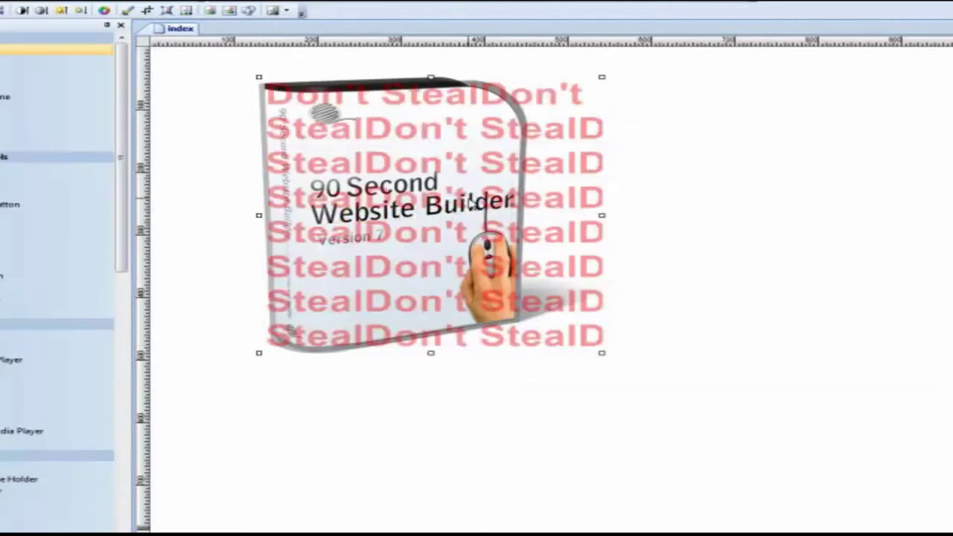
Step: Remove the watermark from the box image by setting its type to None, apply the change and deselect the image
double_click(470, 202)
left_click(693, 182)
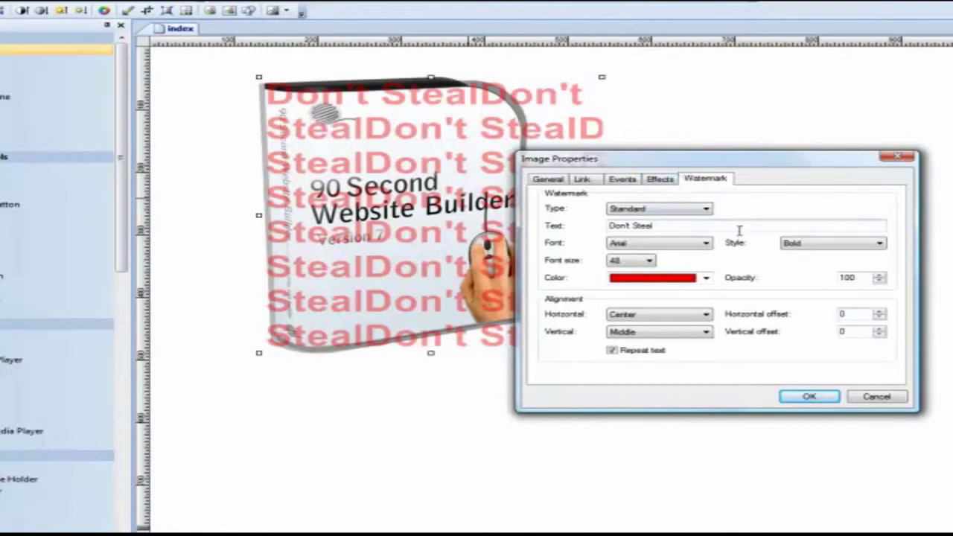
left_click(705, 210)
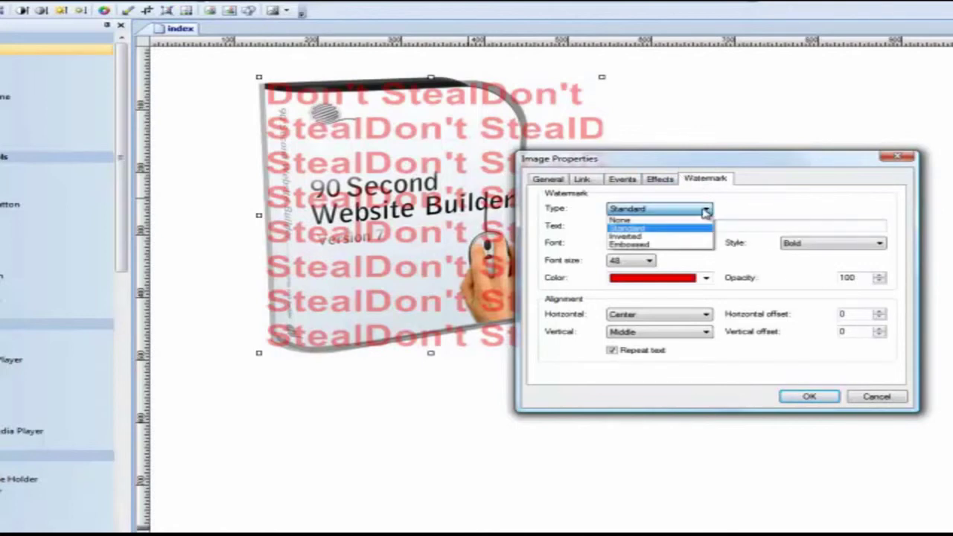
left_click(637, 224)
left_click(822, 398)
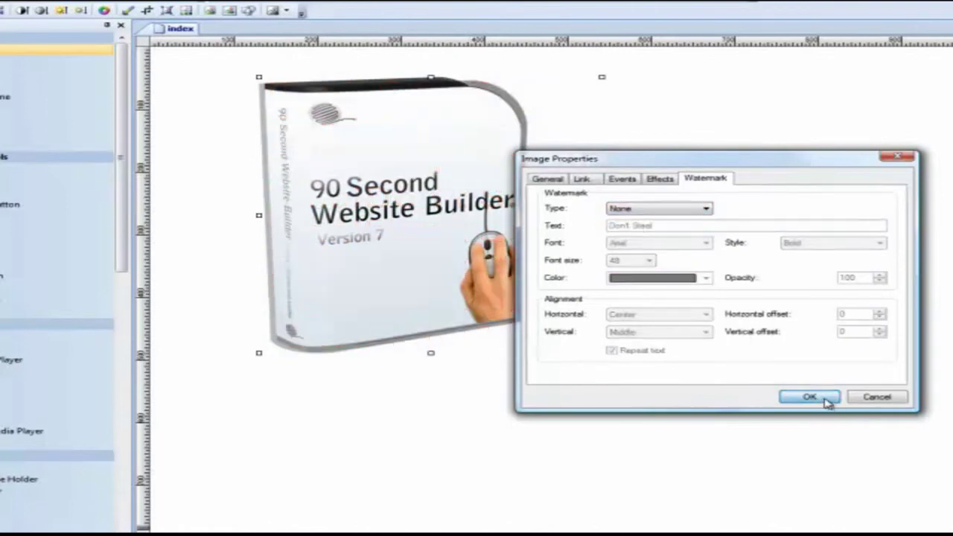
left_click(760, 439)
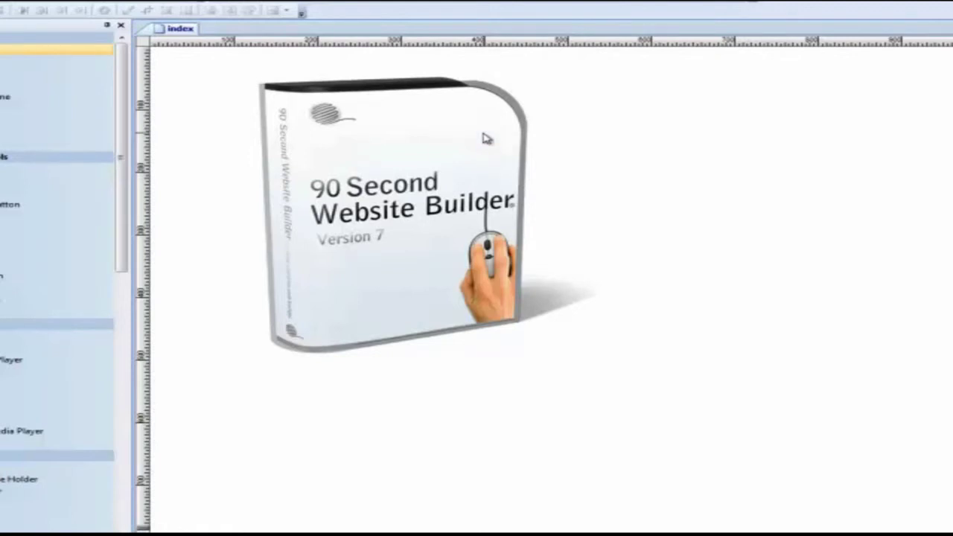
Step: Reposition the box image slightly lower on the page
left_click_drag(430, 206, 441, 237)
left_click_drag(376, 260, 369, 248)
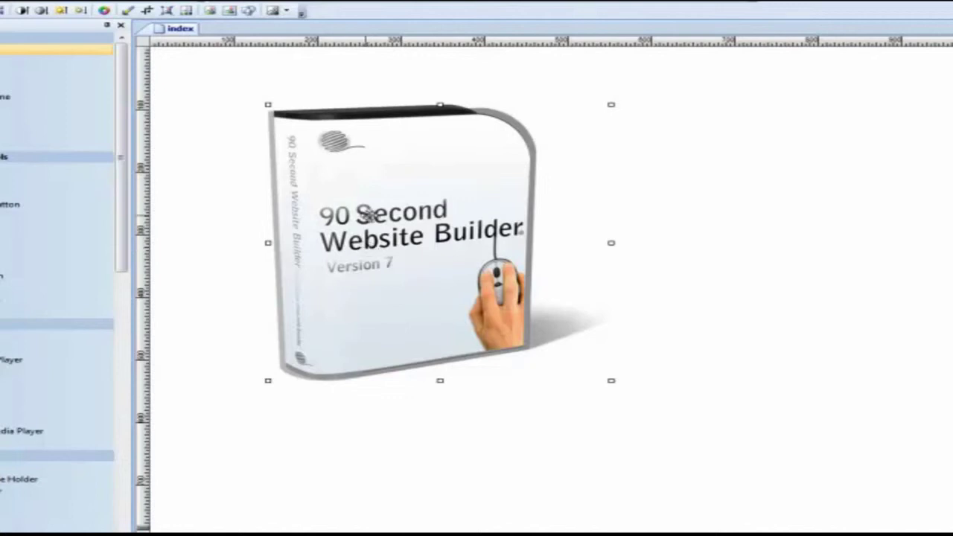
left_click(772, 172)
Step: Select the box image and delete it from the page
left_click(455, 206)
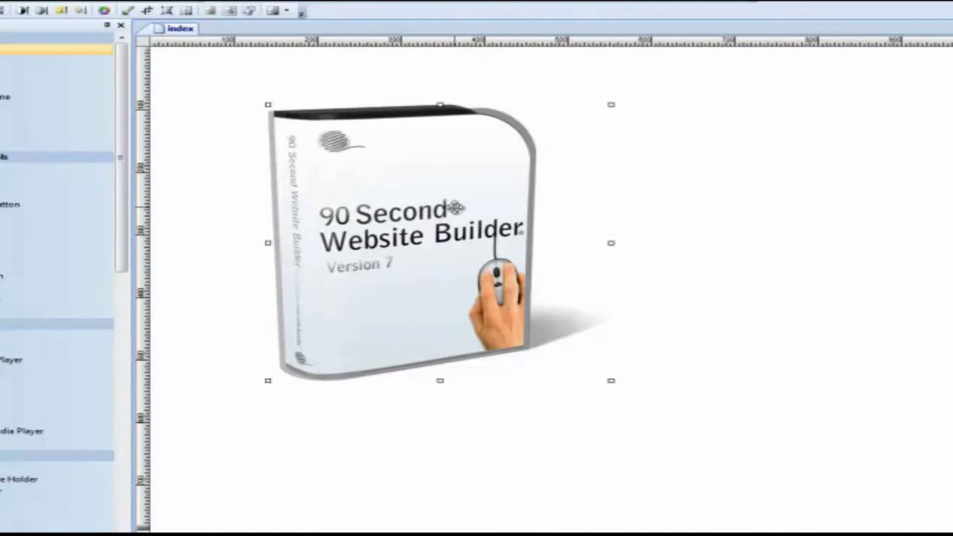
key("Delete")
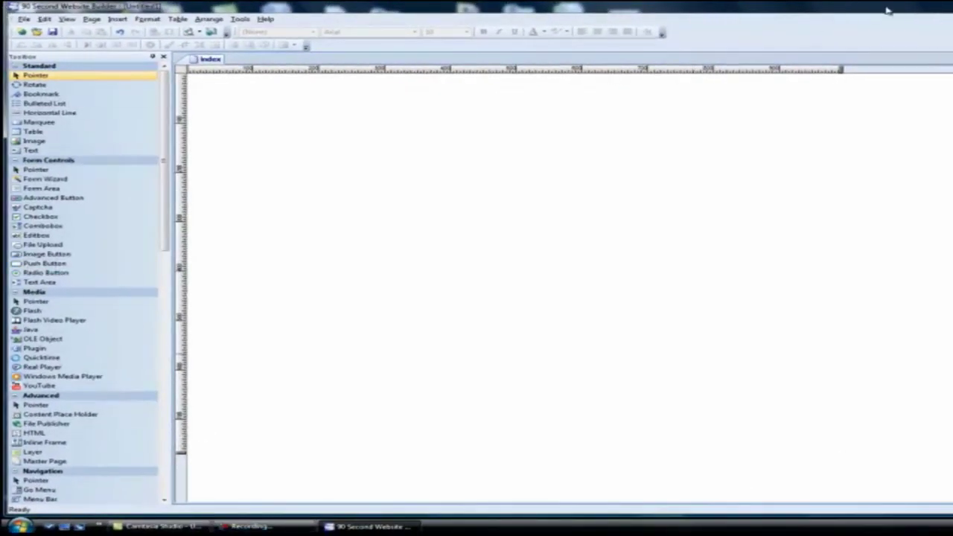
Step: Move the program window aside to expose the desktop and insert the box JPEG from the desktop onto the blank index page
left_click_drag(886, 11, 339, 11)
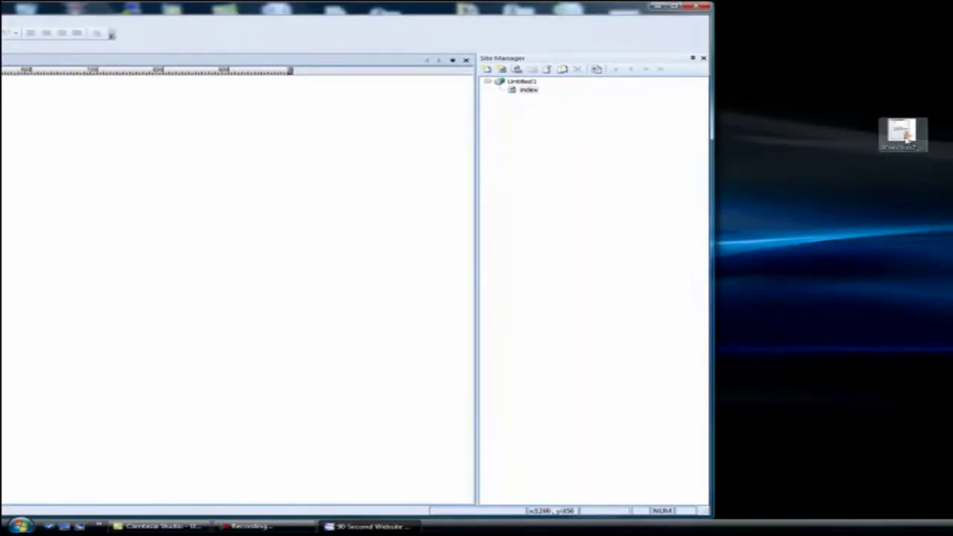
left_click_drag(902, 132, 836, 134)
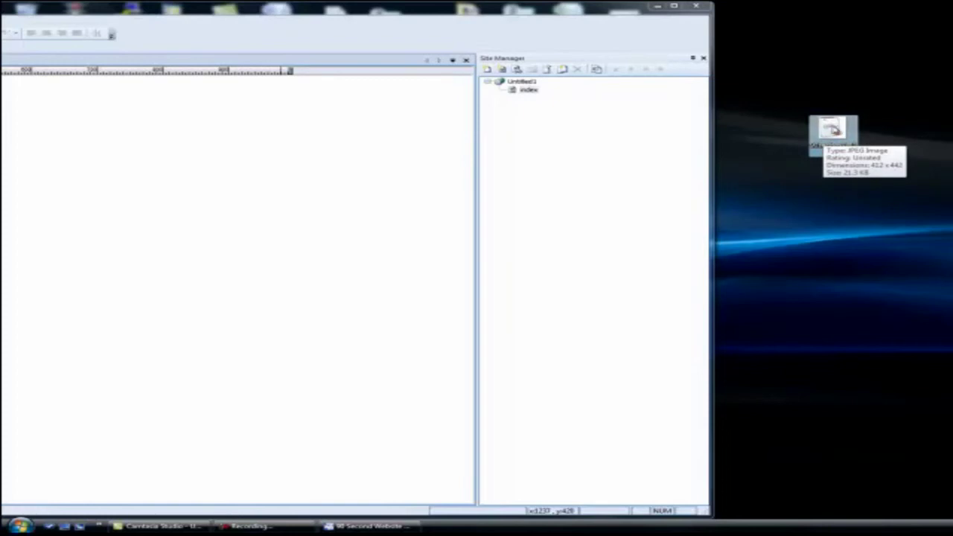
left_click_drag(833, 131, 226, 180)
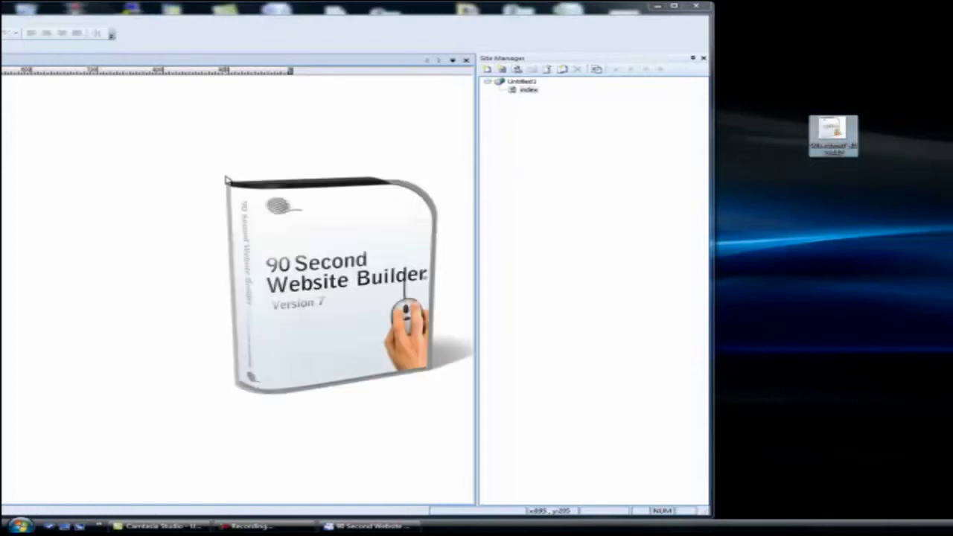
Step: Return the program window to its place over the desktop and reposition the box image near the middle of the page
left_click_drag(282, 244, 103, 216)
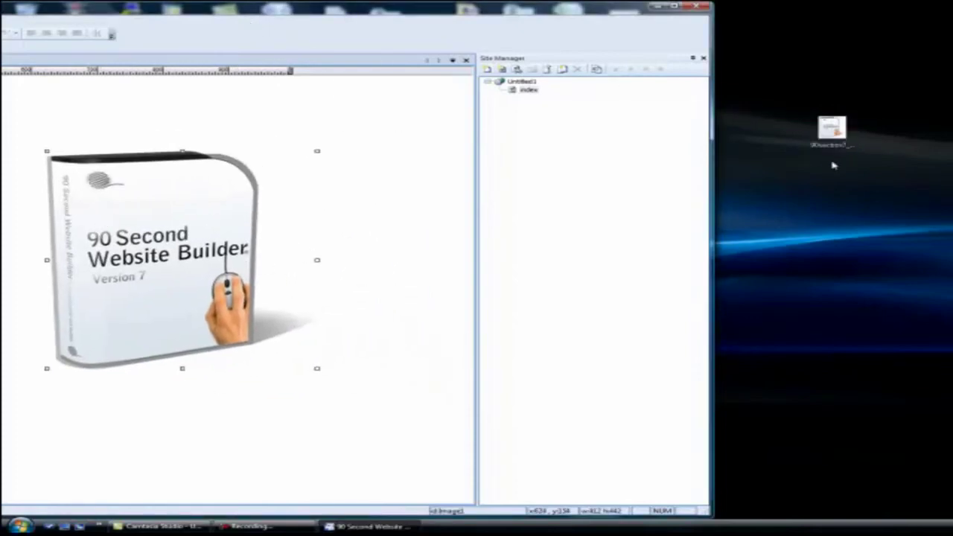
left_click_drag(179, 3, 747, 9)
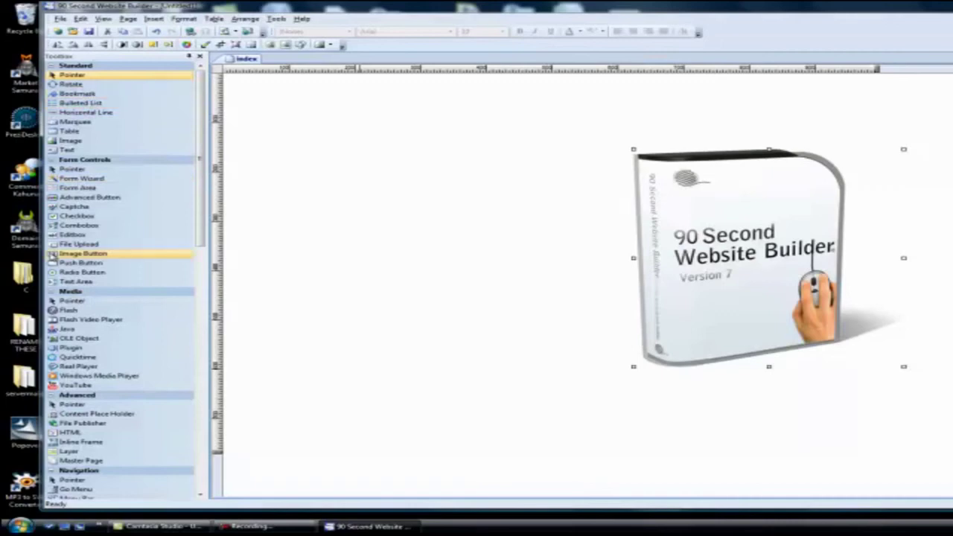
left_click_drag(692, 227, 430, 212)
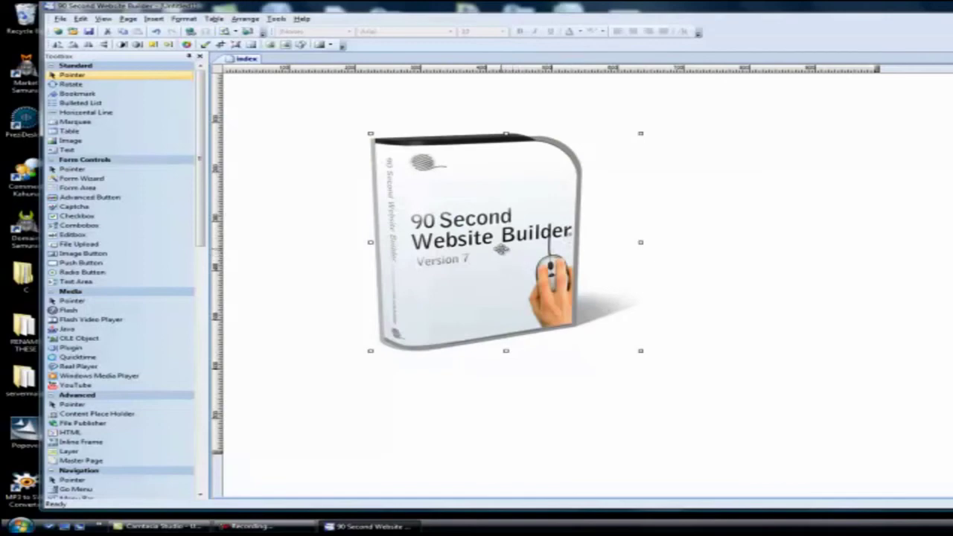
Step: Review the general properties of the inserted box image and close them without making changes
double_click(501, 249)
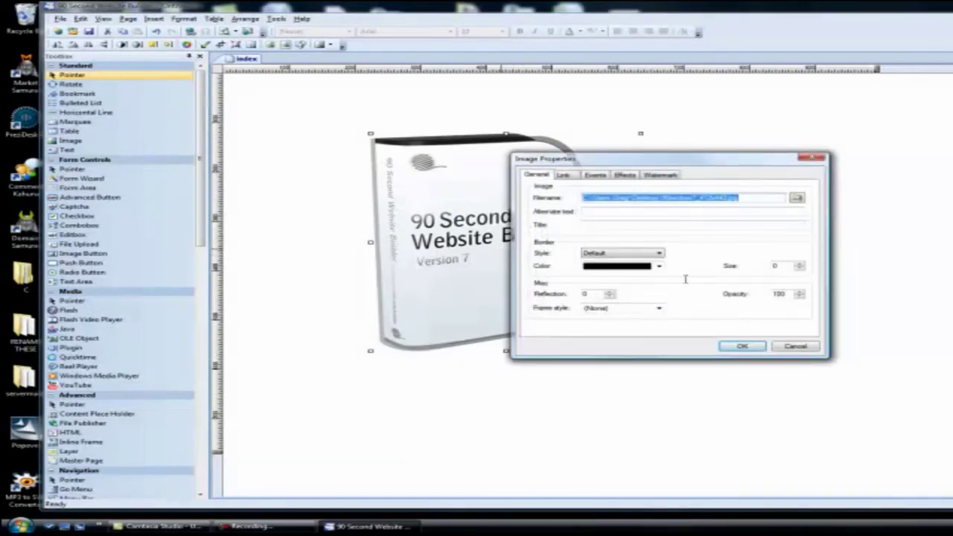
left_click(797, 348)
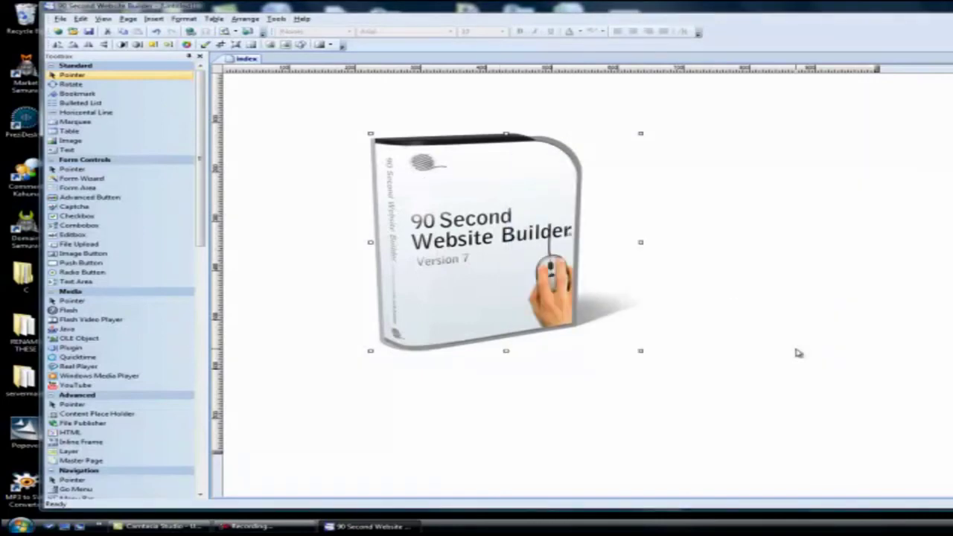